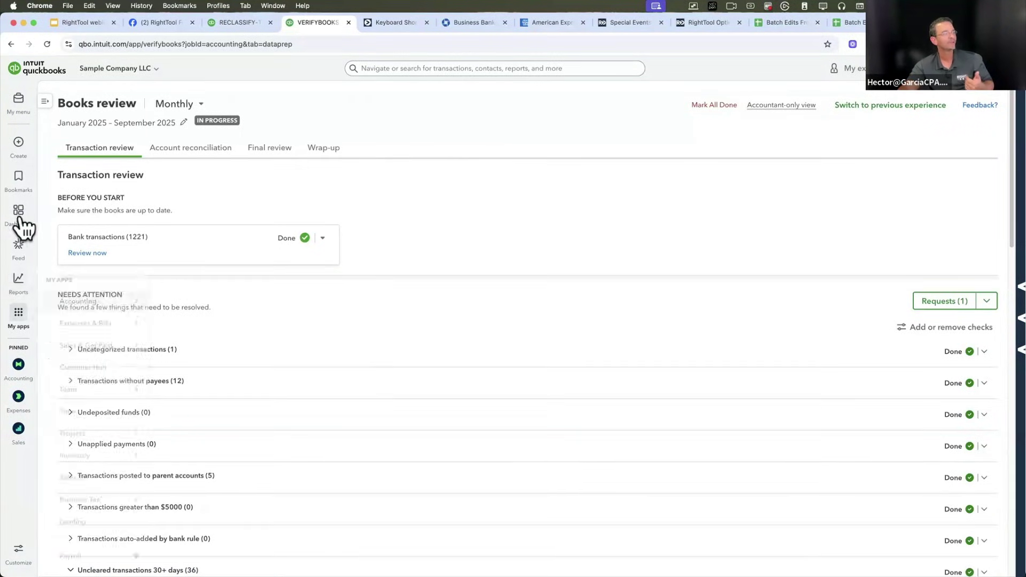
- Go to the Accounting overview and open the Bank transactions page from My Apps
click(19, 365)
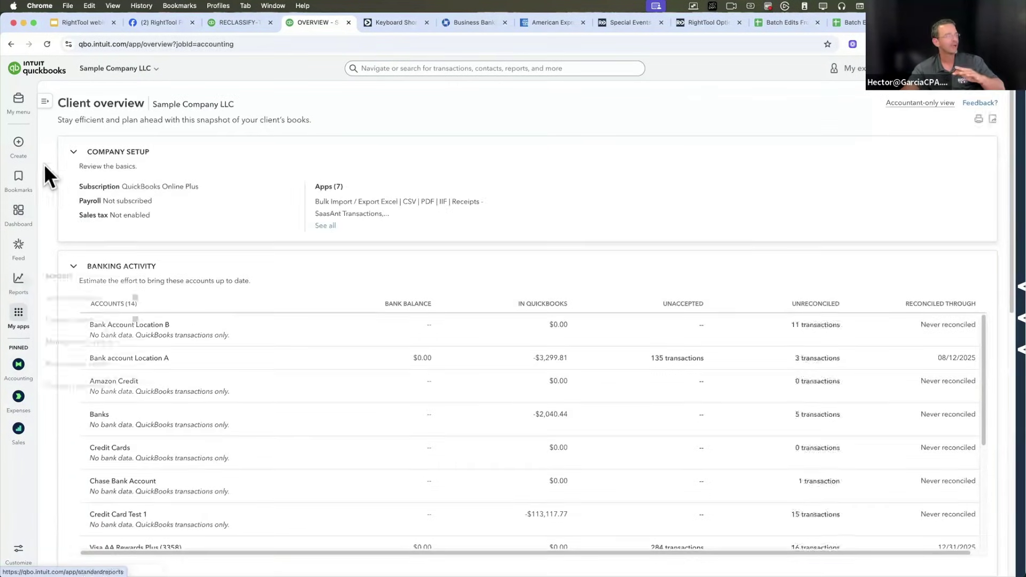
click(45, 101)
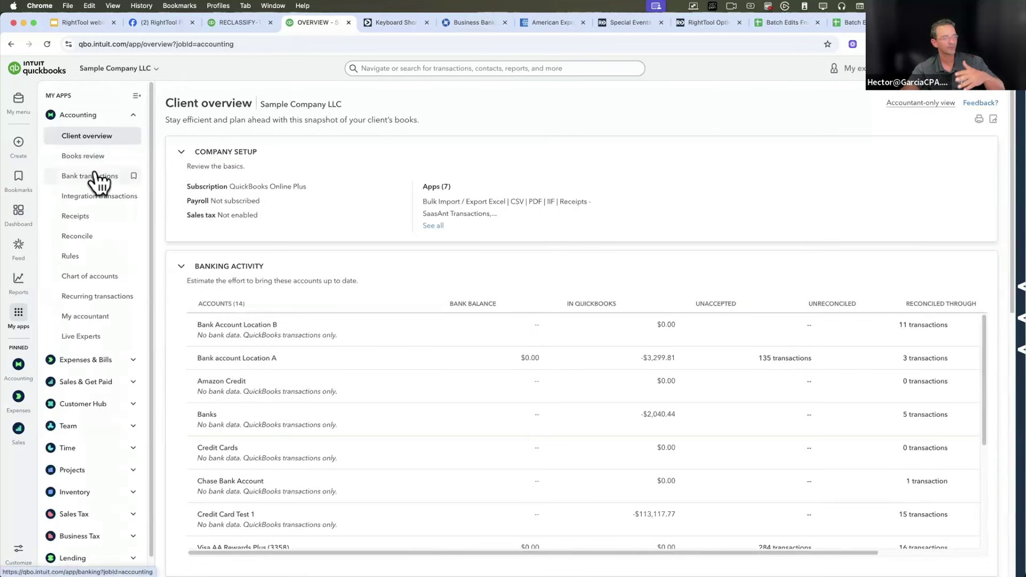
click(99, 182)
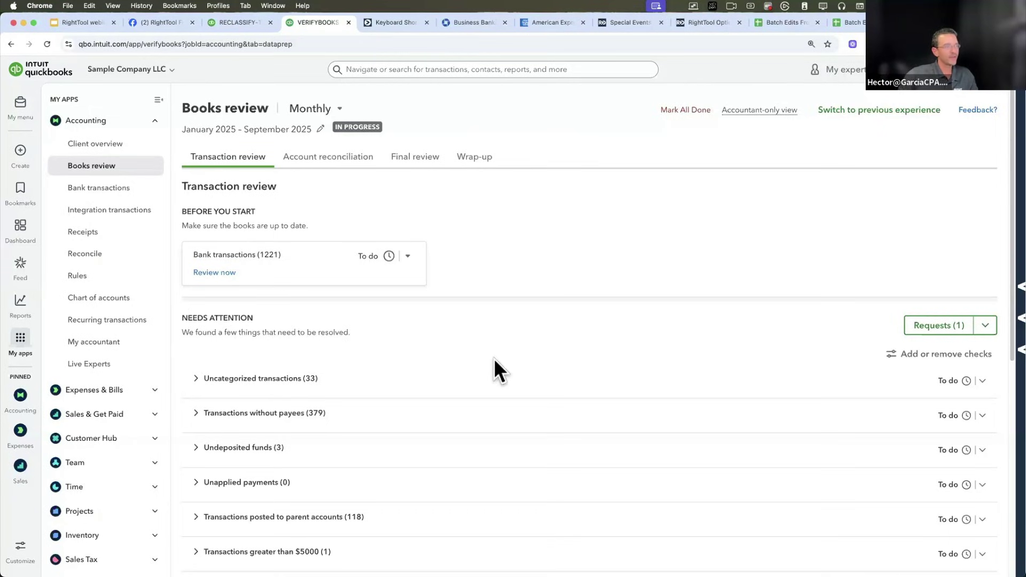
- Hide the Undeposited funds, Unapplied payments, parent-account and Transactions greater than checks
scroll(495, 385, down, 5)
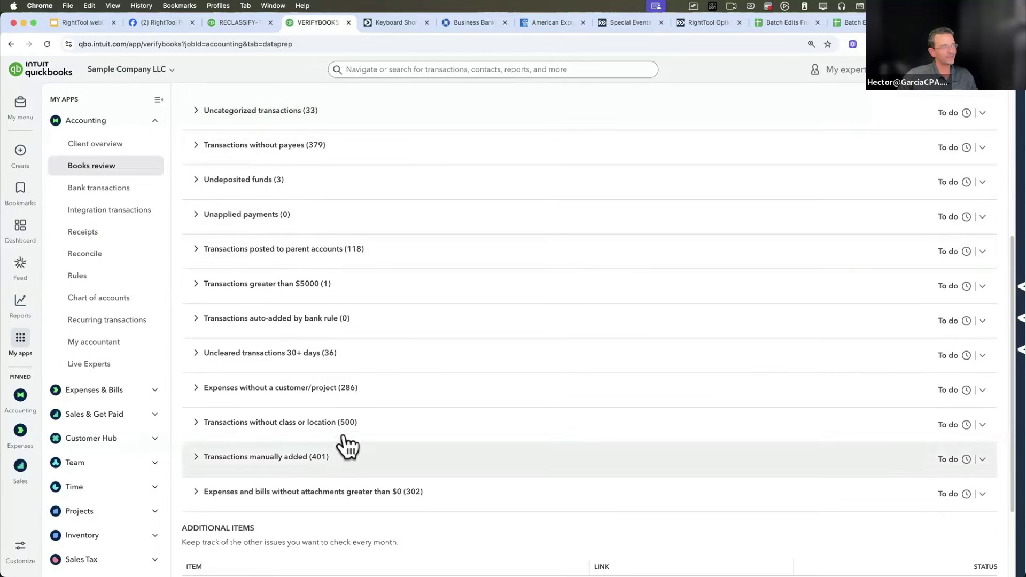
scroll(315, 342, up, 1)
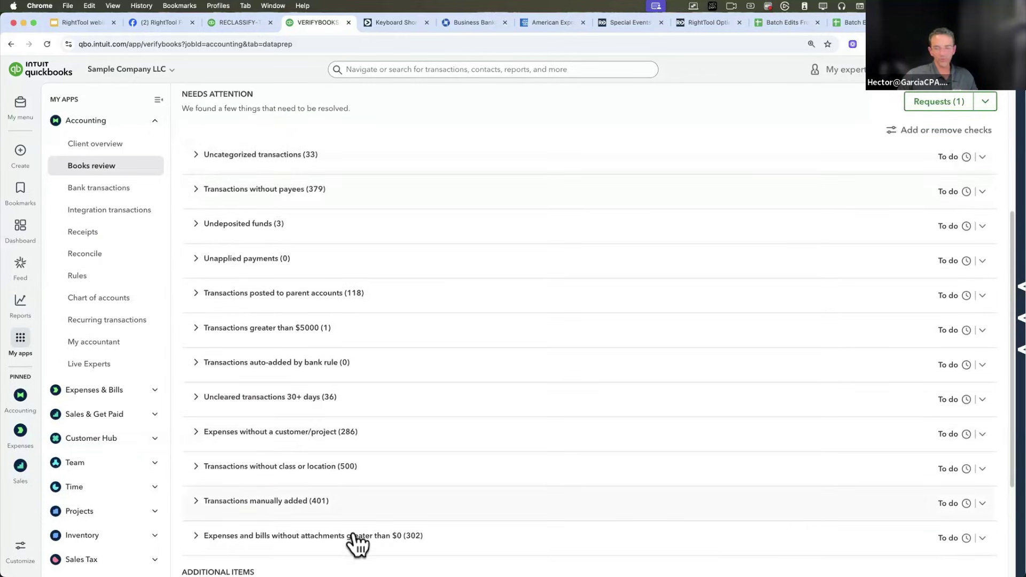
scroll(514, 406, down, 2)
scroll(531, 401, up, 6)
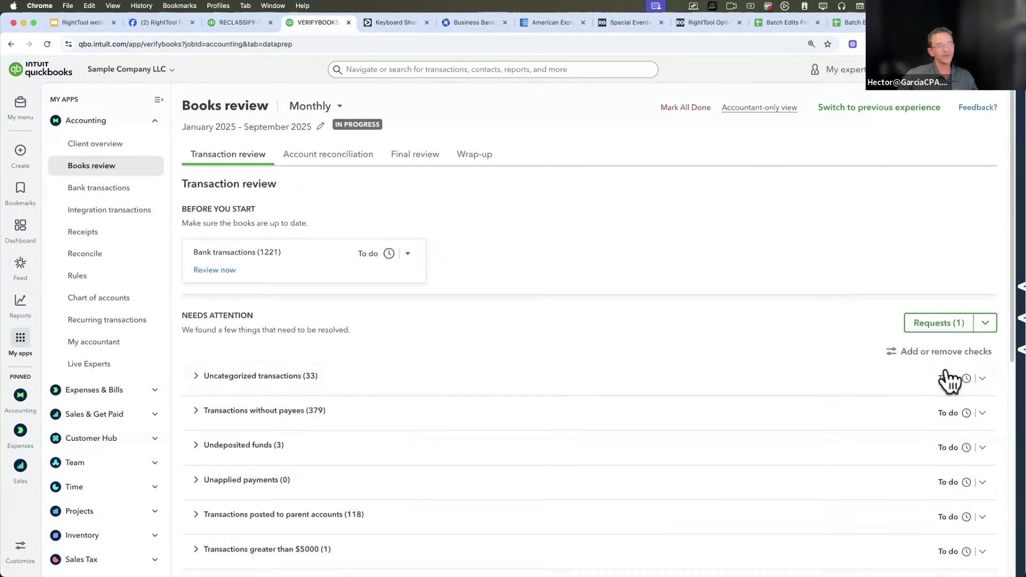
click(950, 357)
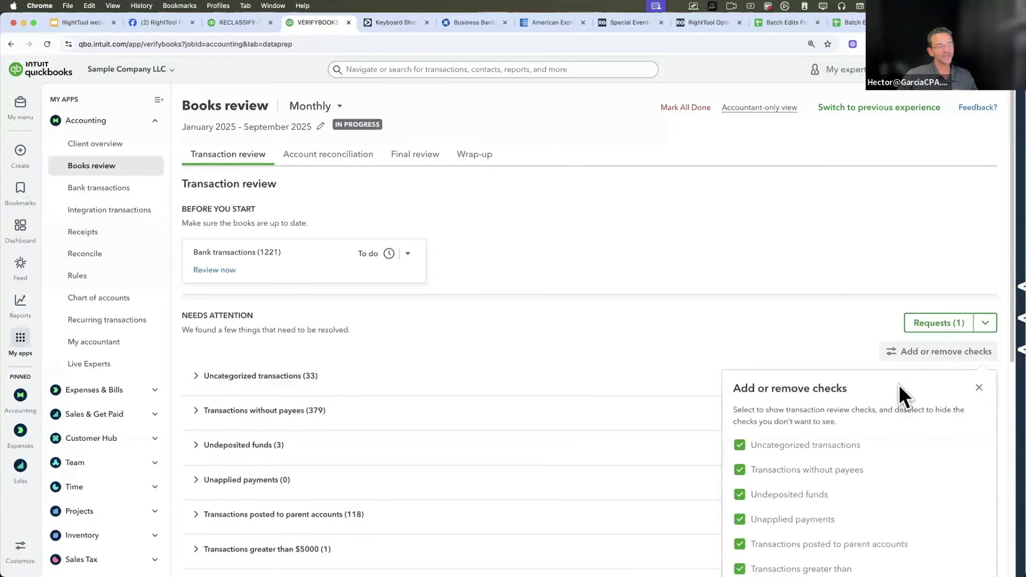
scroll(814, 315, up, 1)
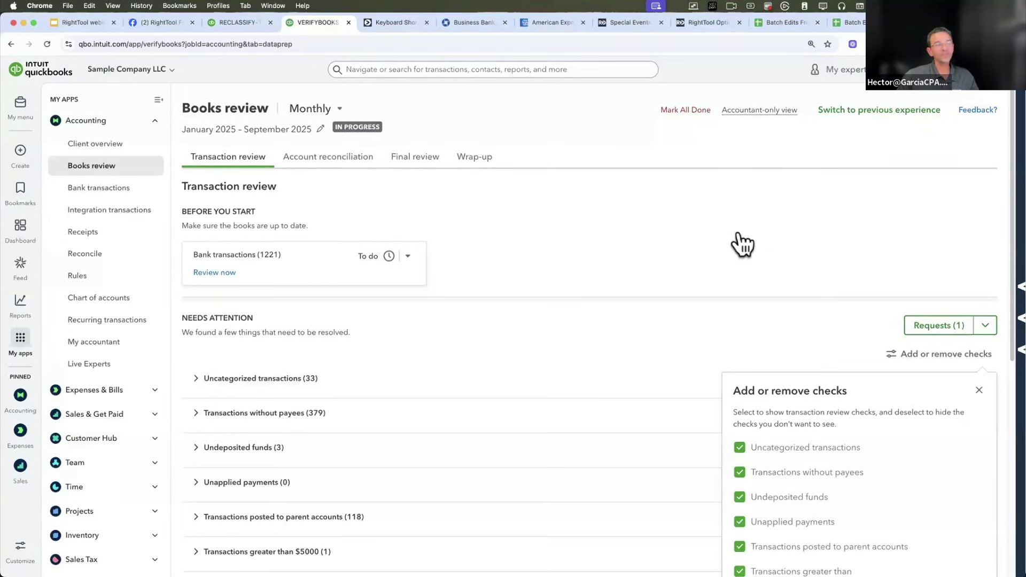
scroll(740, 235, down, 4)
click(740, 262)
click(739, 296)
click(738, 320)
click(737, 327)
- Hide the bank-rule, uncleared, customer/project, class/location and attachment checks, keeping Uncategorized transactions, and save
click(739, 366)
click(740, 384)
click(740, 409)
click(741, 434)
click(740, 483)
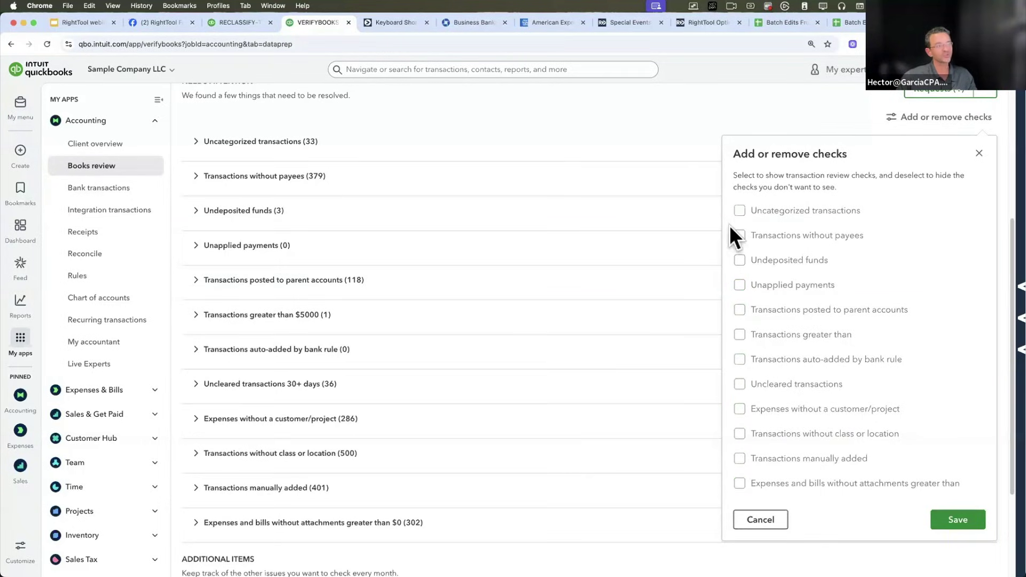
click(739, 213)
click(957, 519)
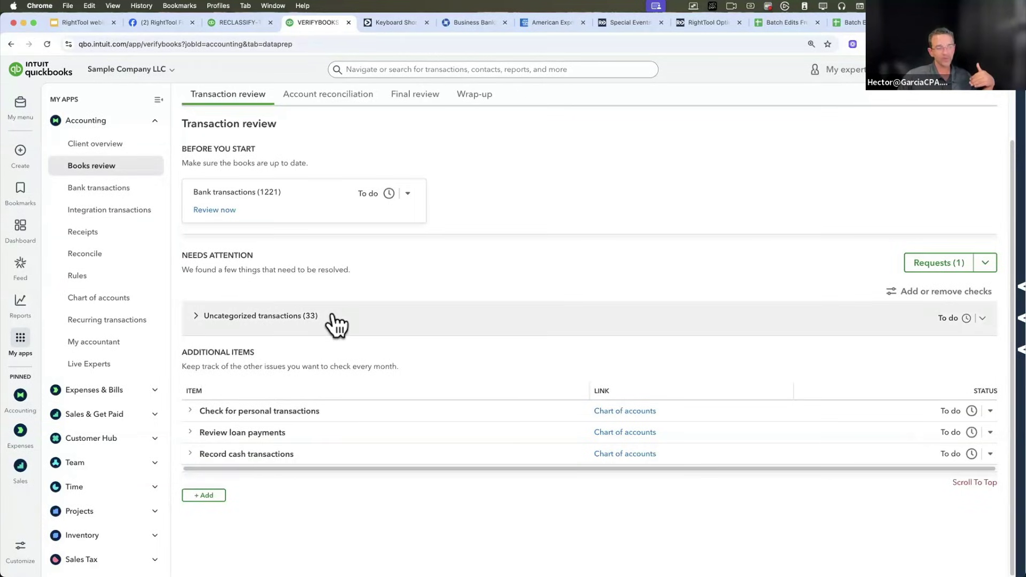
- Set the Uncategorized transactions status to Done
click(981, 320)
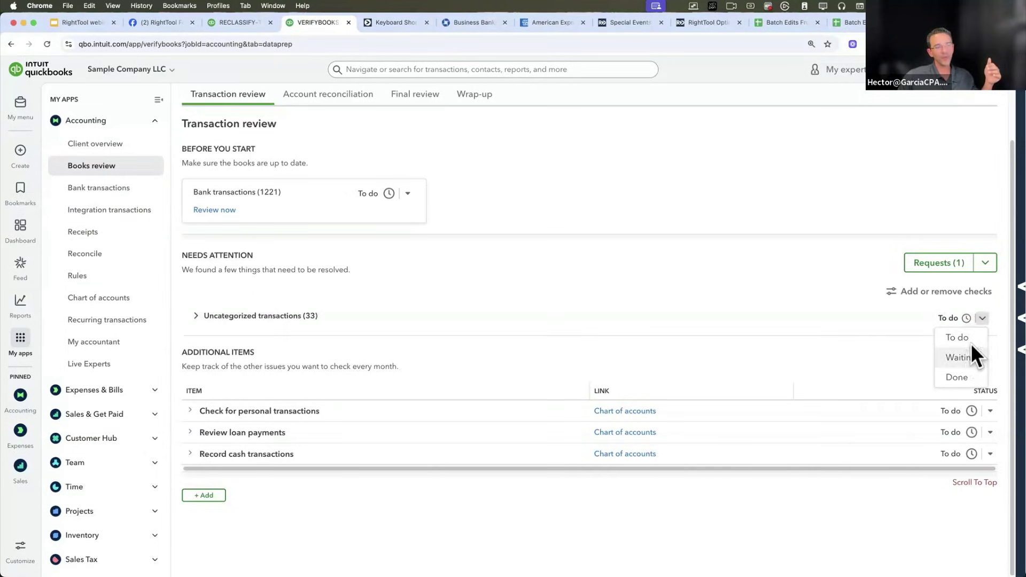
click(961, 357)
click(984, 319)
click(962, 378)
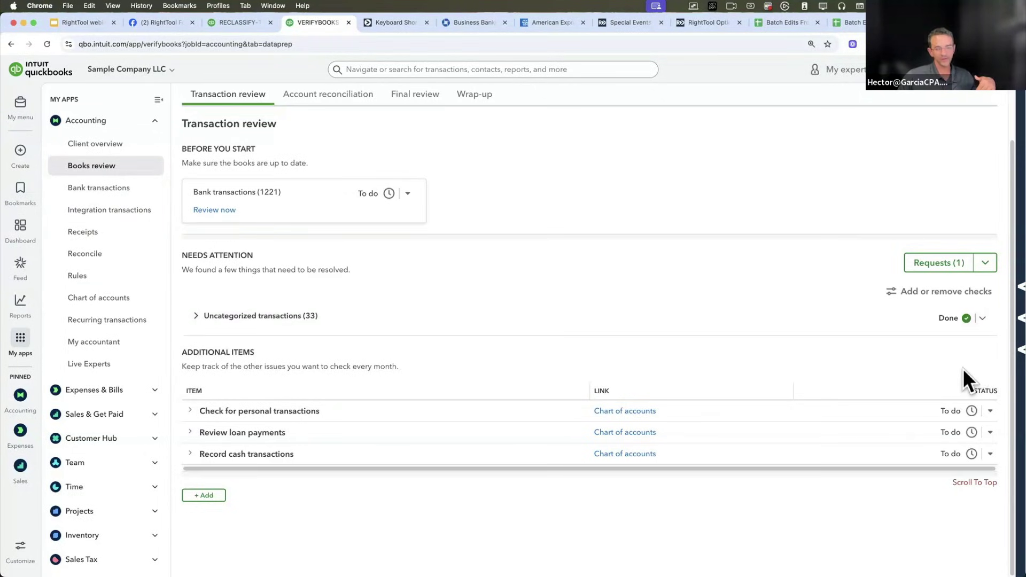
- Re-enable all hidden checks, from Transactions without payees to attachments, and save the list
click(937, 293)
click(741, 410)
click(741, 435)
click(740, 460)
key(super+minus)
key(super+minus)
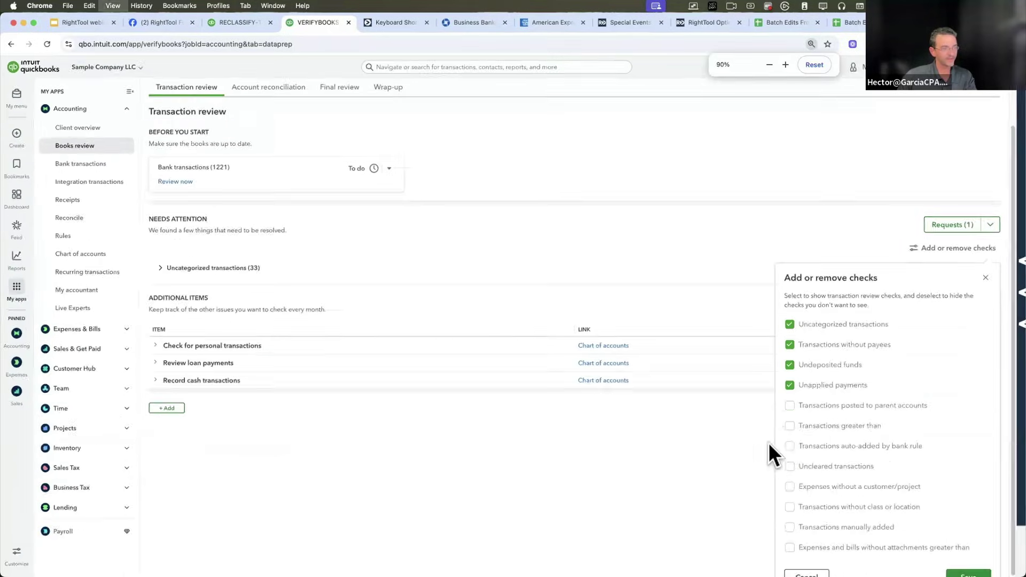
click(814, 368)
click(815, 385)
click(814, 422)
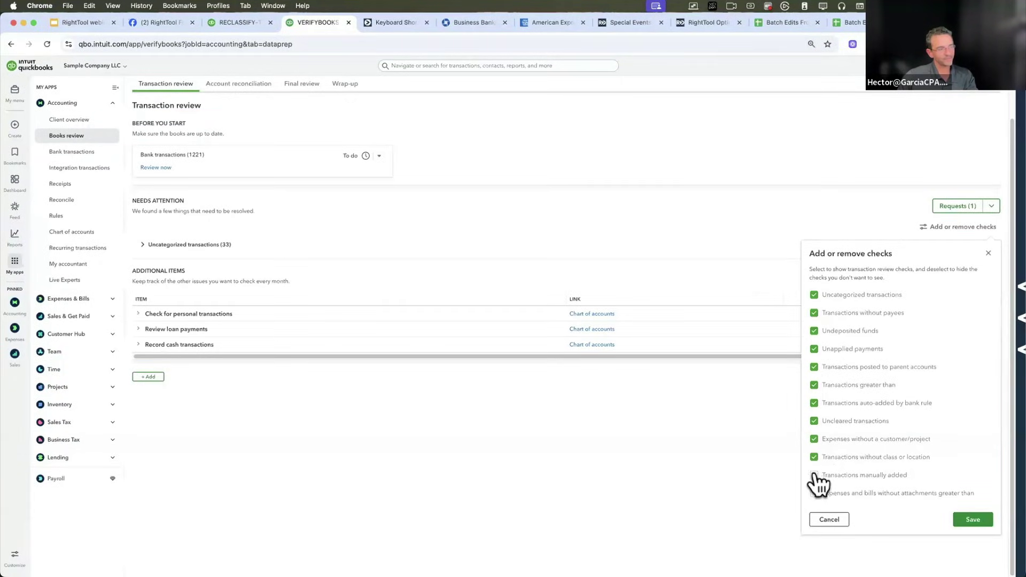
click(814, 475)
click(815, 493)
click(974, 521)
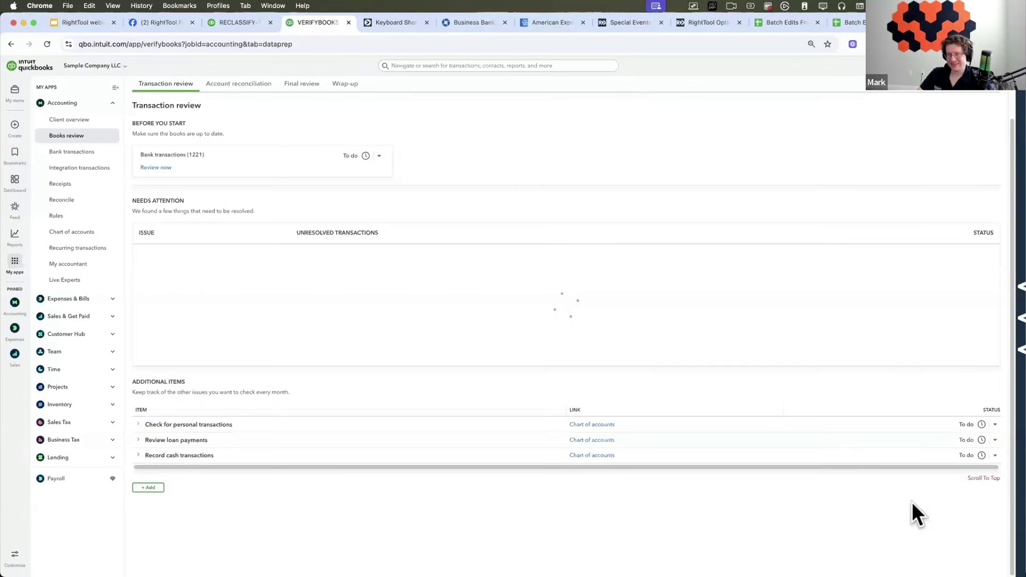
key(super+equal)
key(super+equal)
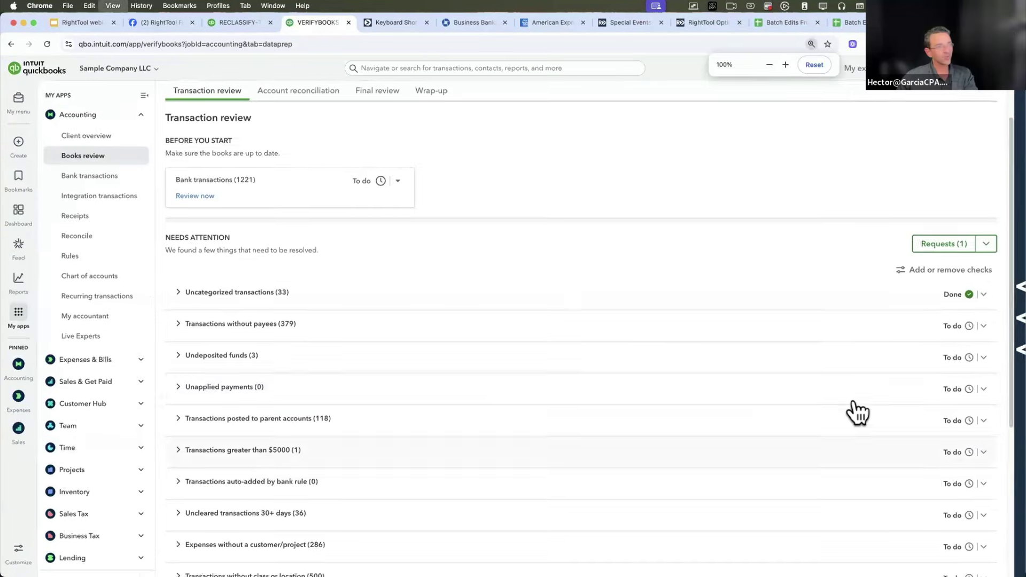
- Use Mark All Done at the top of Books review to complete every check
click(985, 326)
click(700, 241)
scroll(697, 226, up, 2)
click(714, 107)
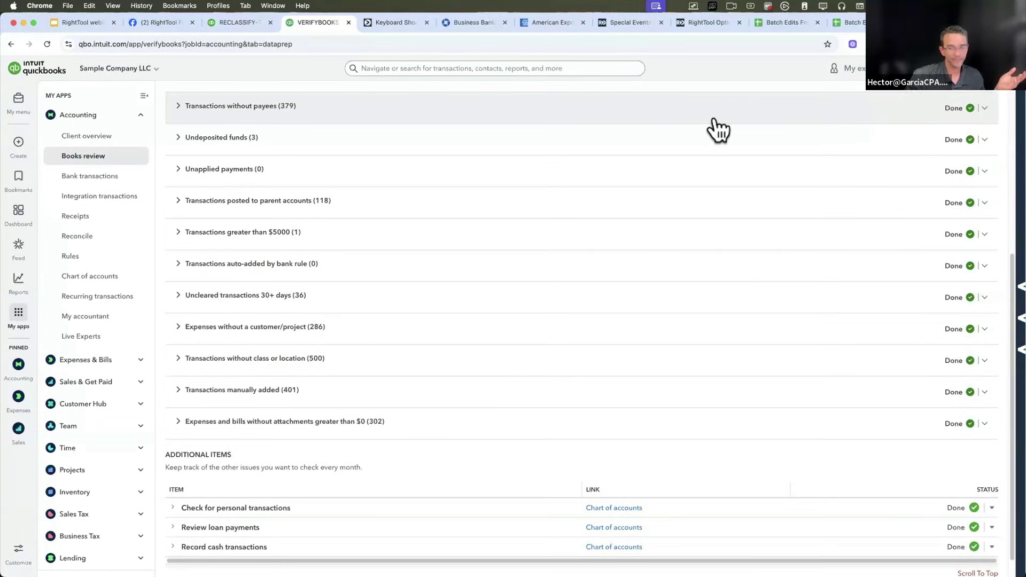
scroll(323, 202, up, 2)
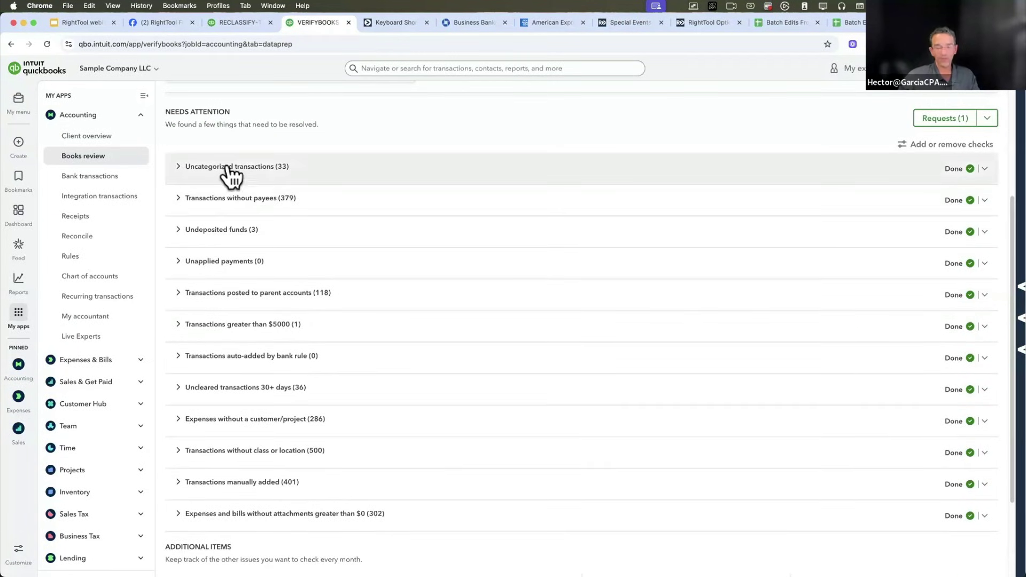
- Expand Uncategorized transactions (33) and try inline editing the first and 09/05/2025 rows
click(216, 172)
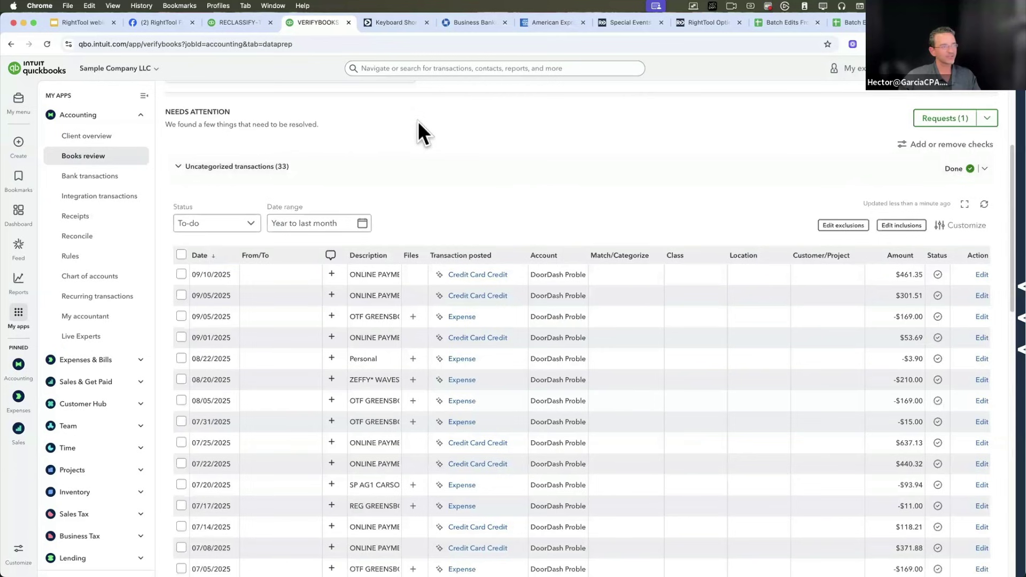
scroll(454, 206, down, 1)
scroll(446, 182, down, 1)
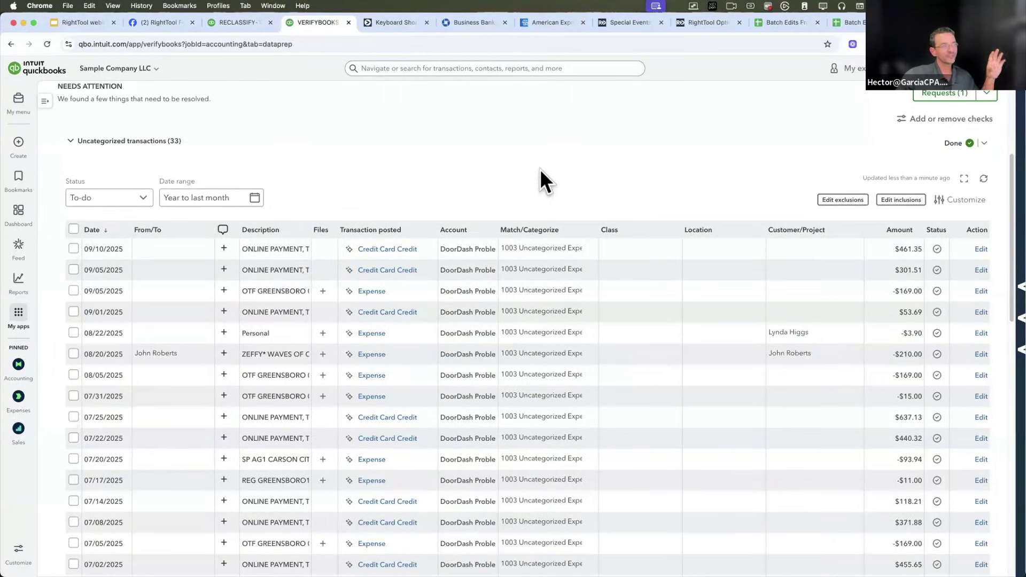
click(578, 248)
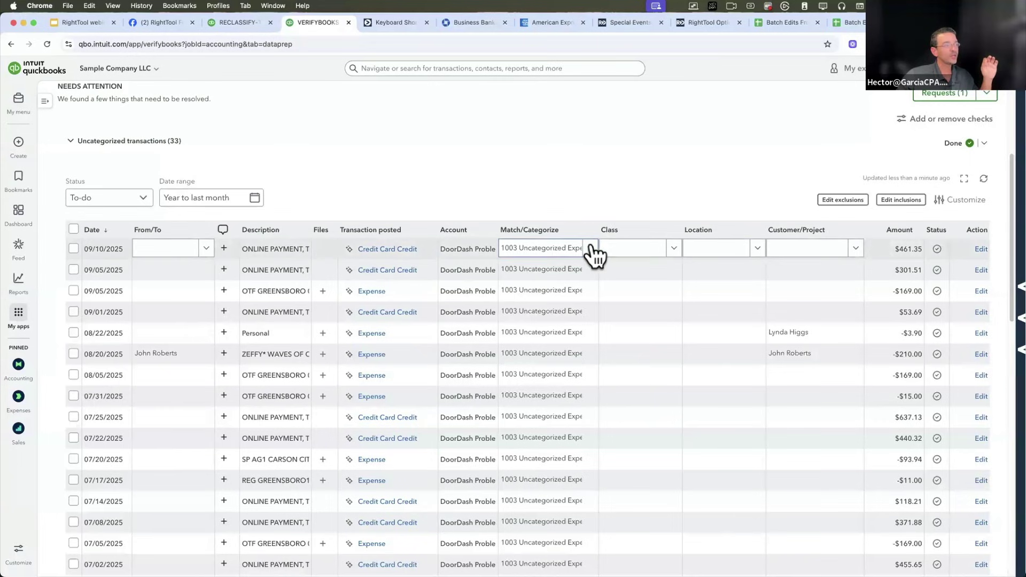
click(590, 249)
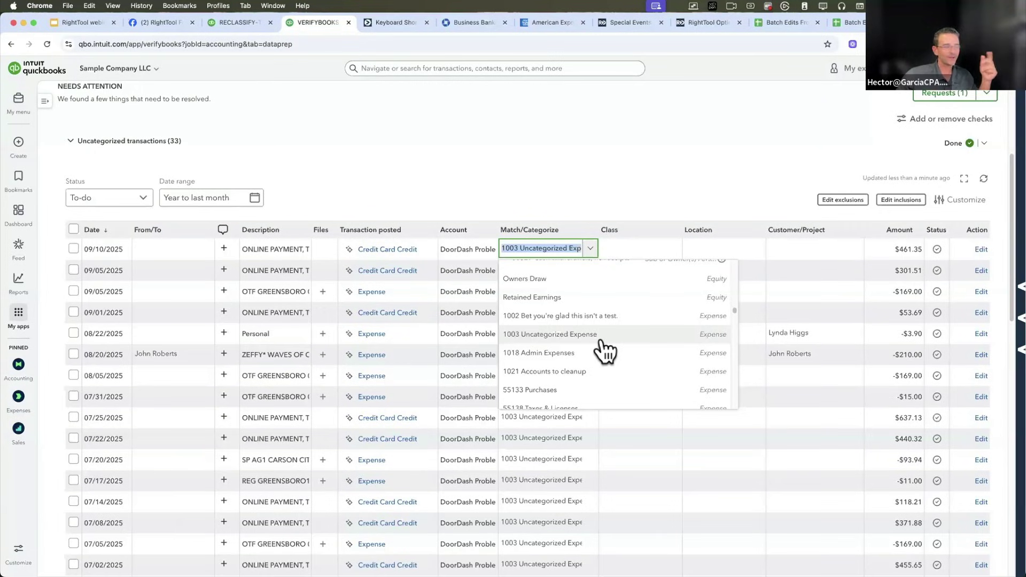
click(595, 171)
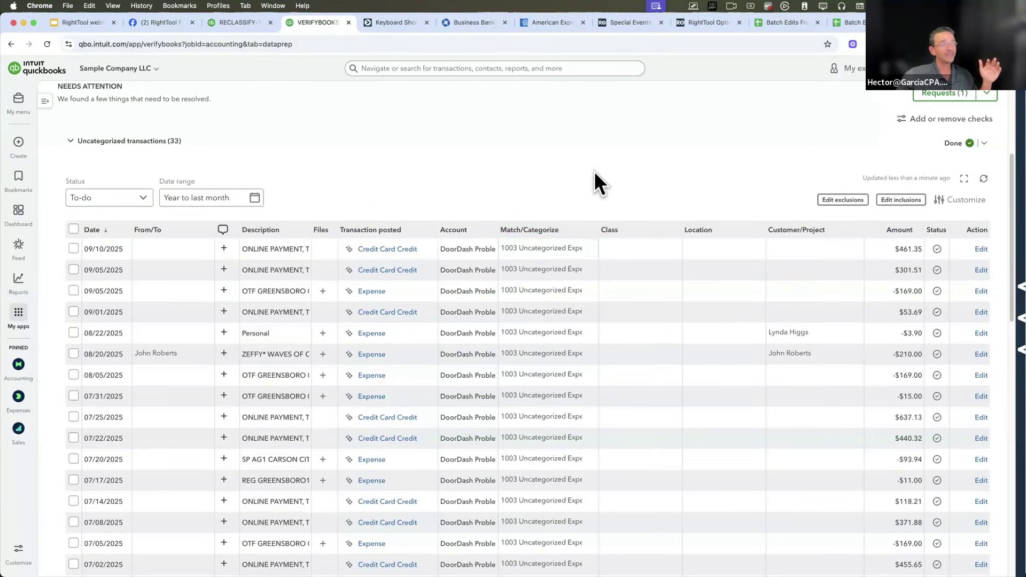
click(567, 269)
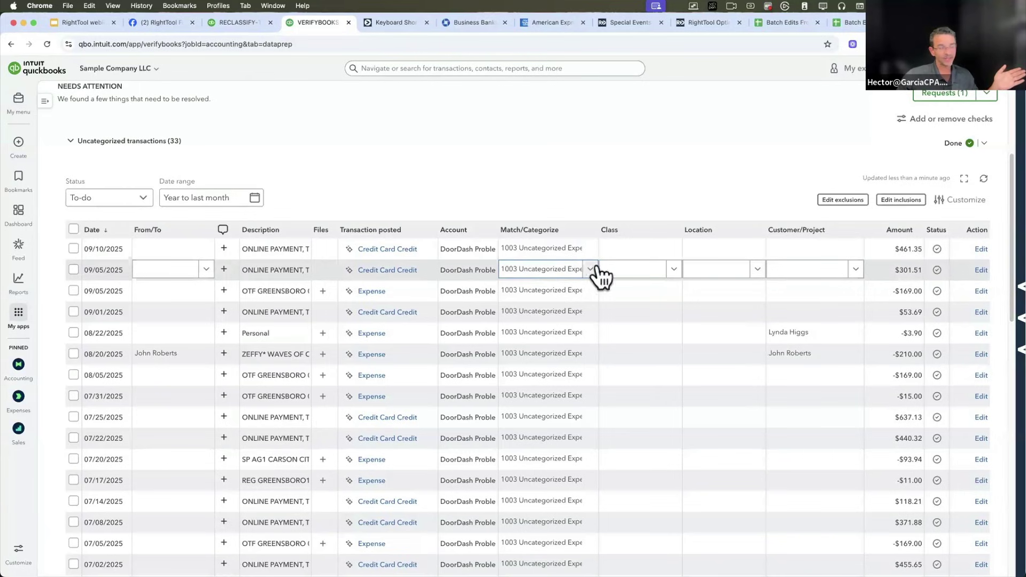
- Replace the check's included accounts with only 62600 Office Expenses:Equipment Rental and save
click(903, 202)
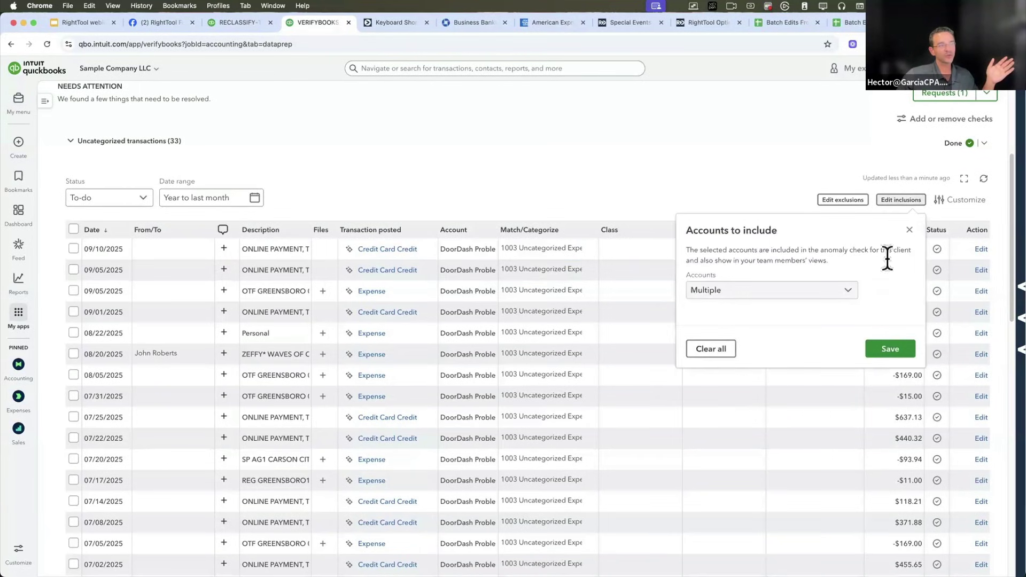
click(847, 291)
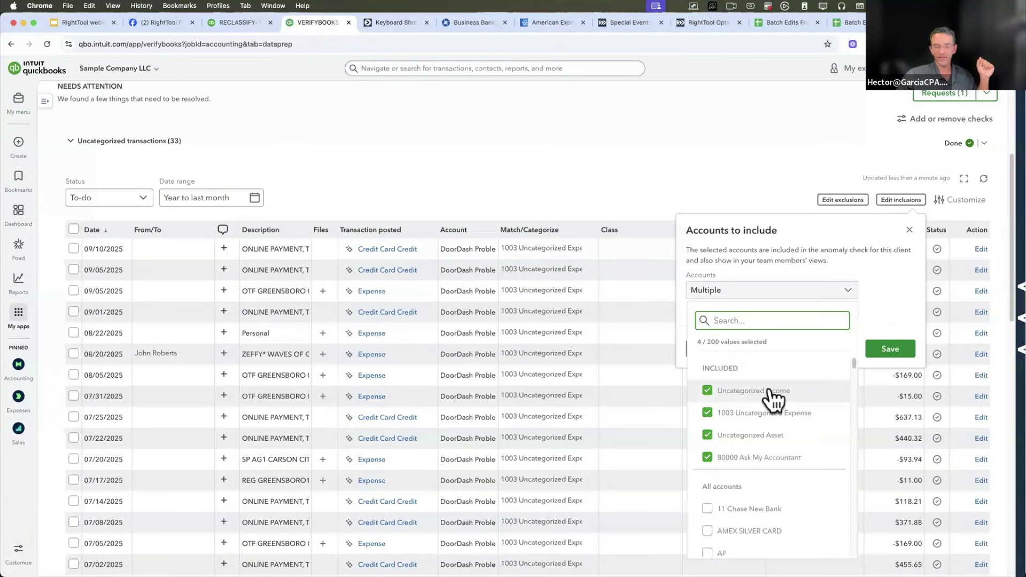
click(708, 458)
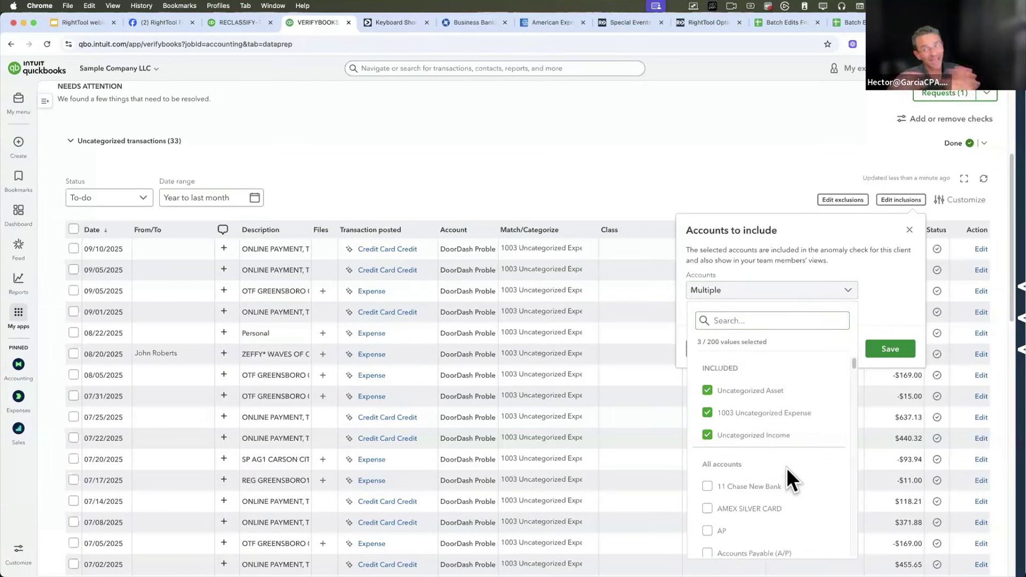
click(708, 435)
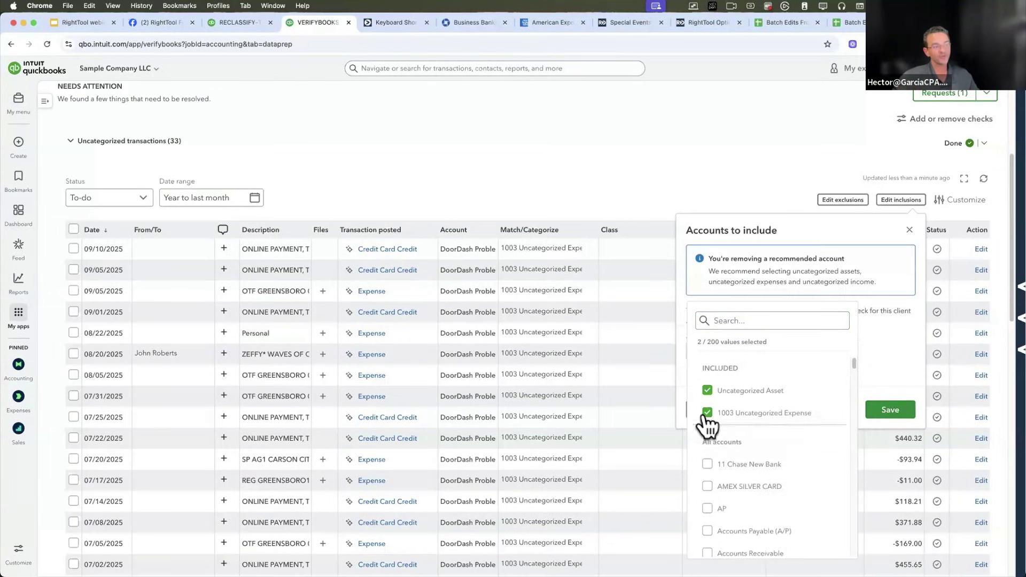
click(710, 413)
click(746, 390)
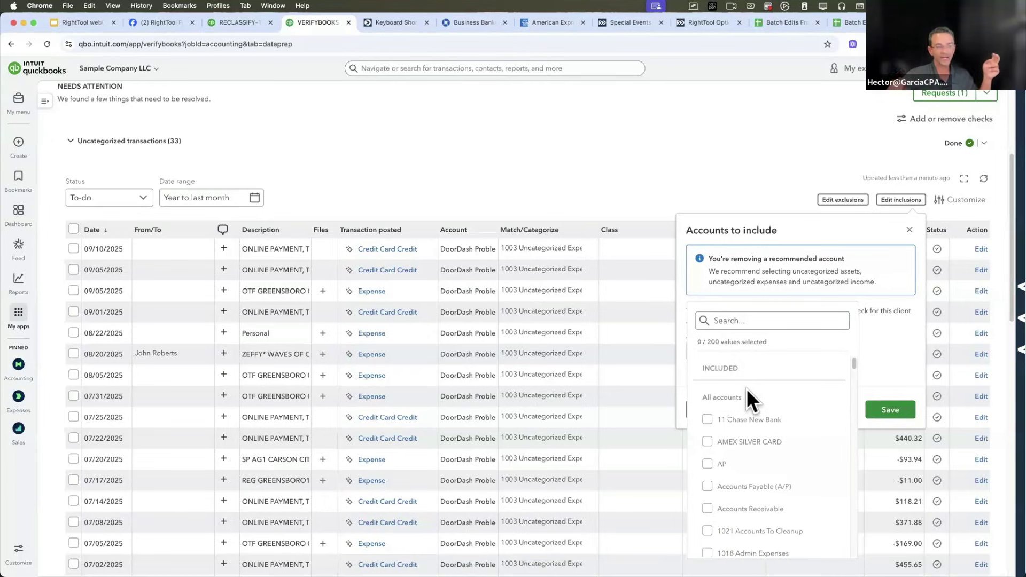
scroll(764, 486, down, 5)
scroll(764, 489, down, 5)
scroll(748, 454, up, 4)
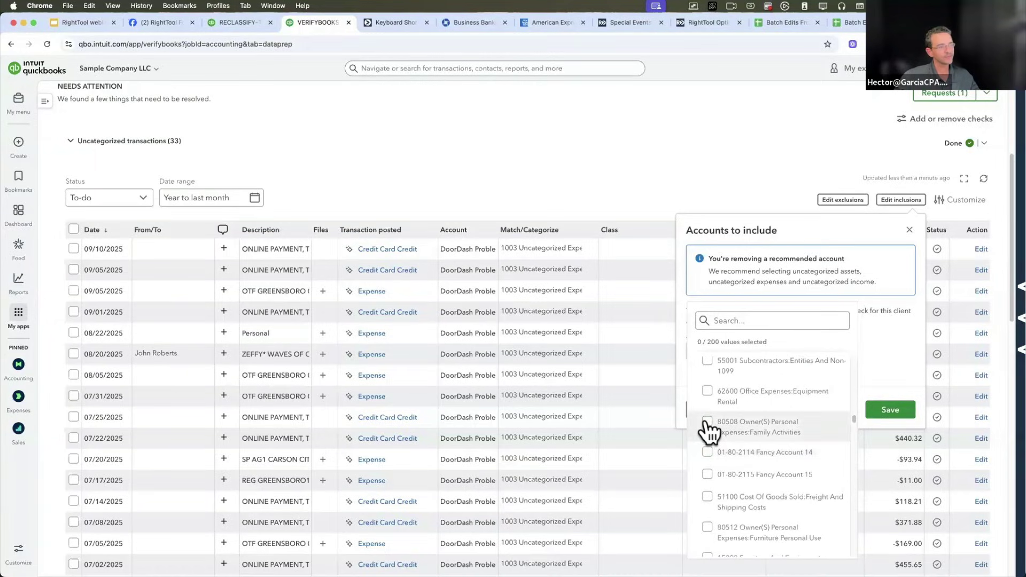
click(711, 397)
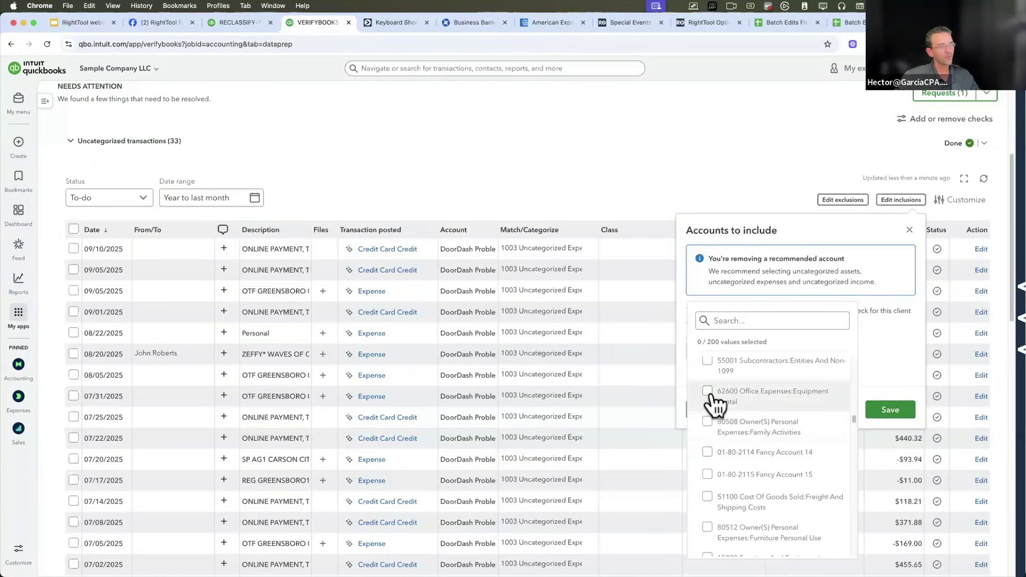
click(898, 338)
click(890, 349)
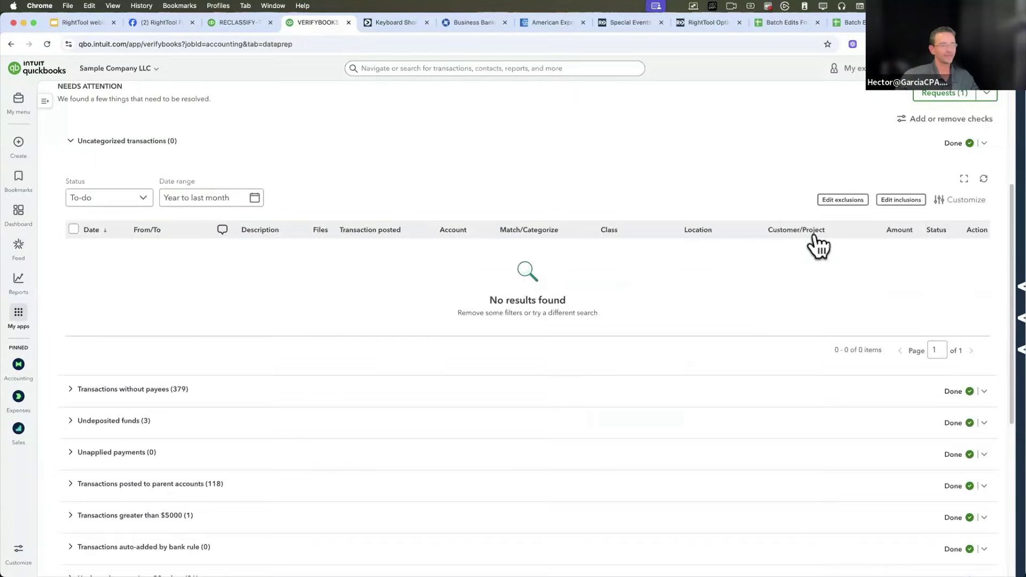
- Swap Equipment Rental for 1003 Uncategorized Expense, found by searching 'unca', and save
click(900, 201)
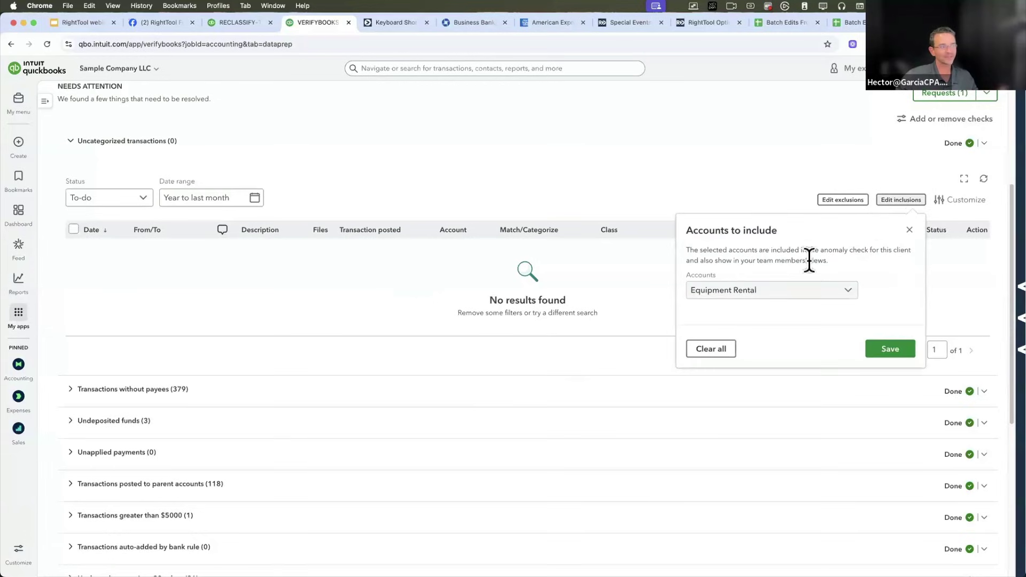
click(847, 292)
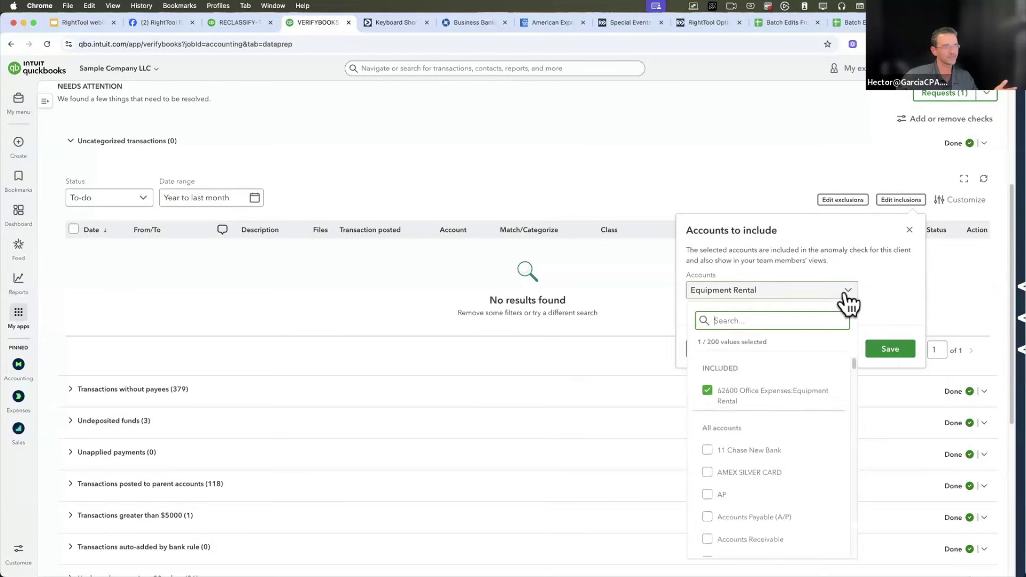
click(709, 392)
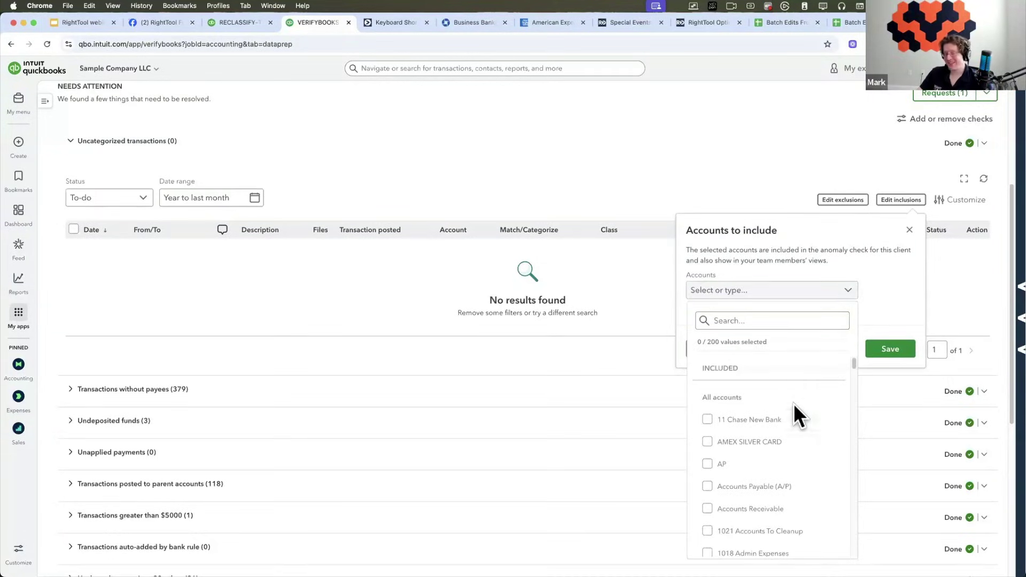
click(816, 303)
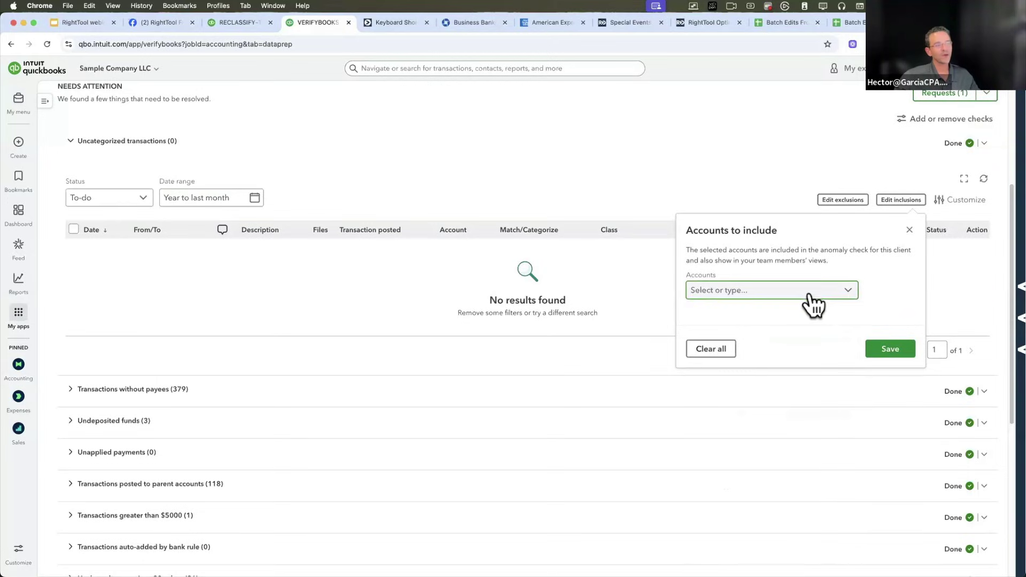
click(813, 302)
scroll(800, 441, down, 10)
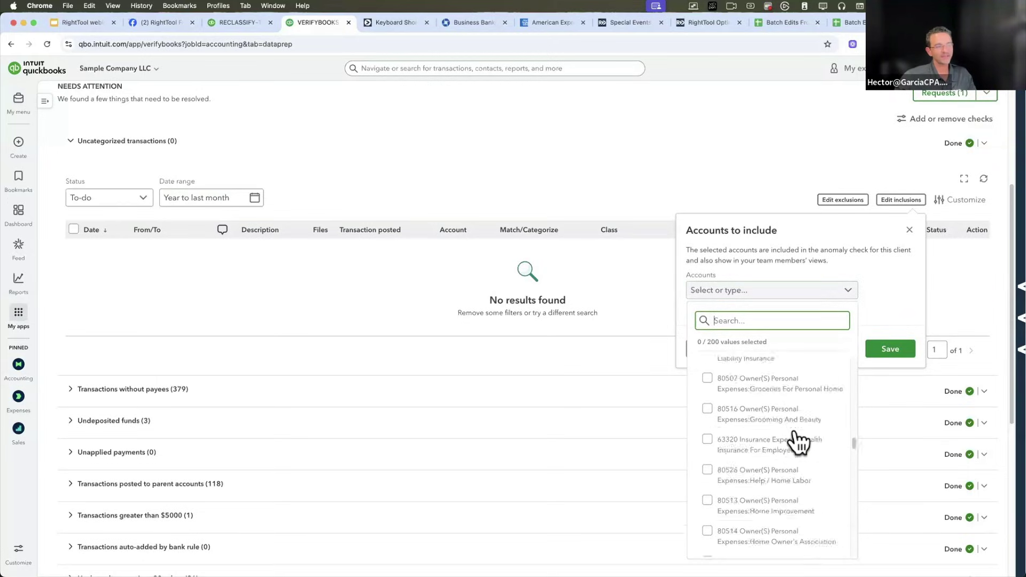
click(893, 301)
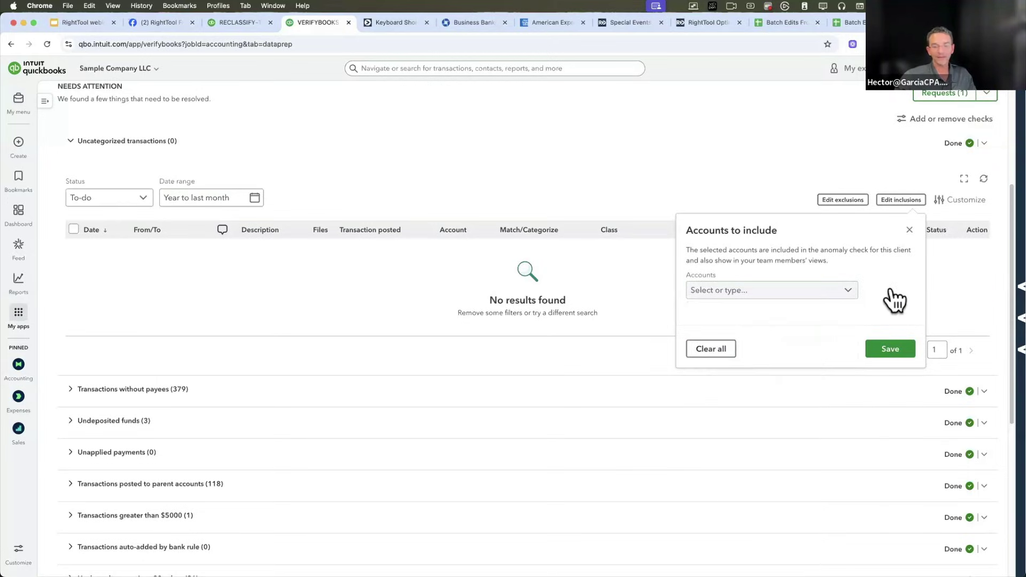
click(783, 298)
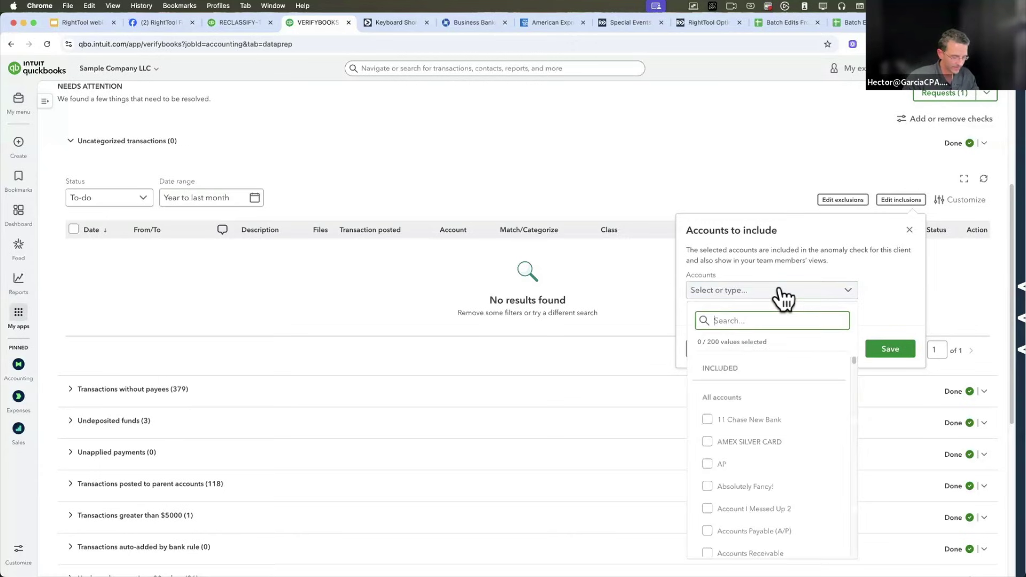
text(unca)
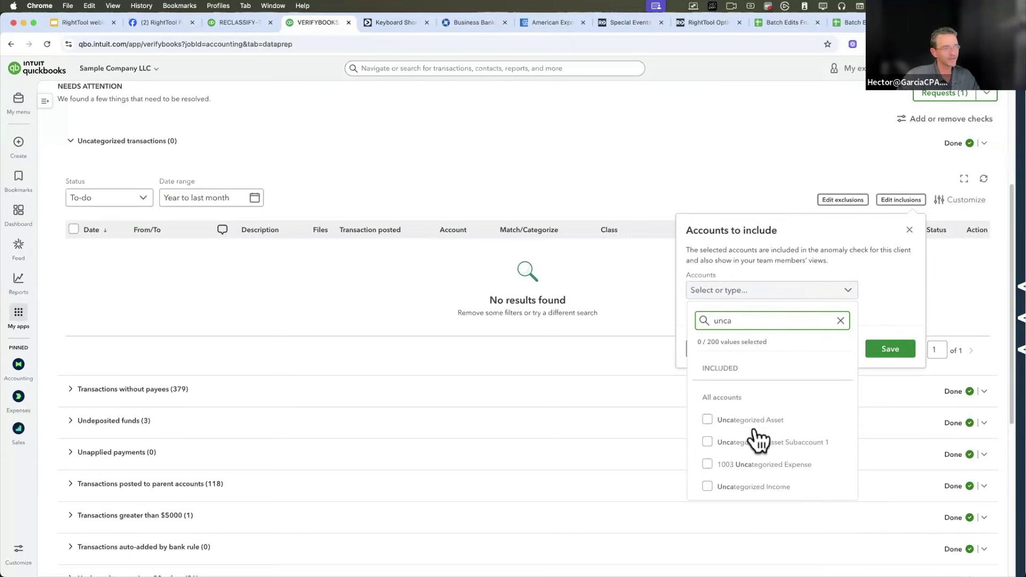
click(707, 464)
click(889, 352)
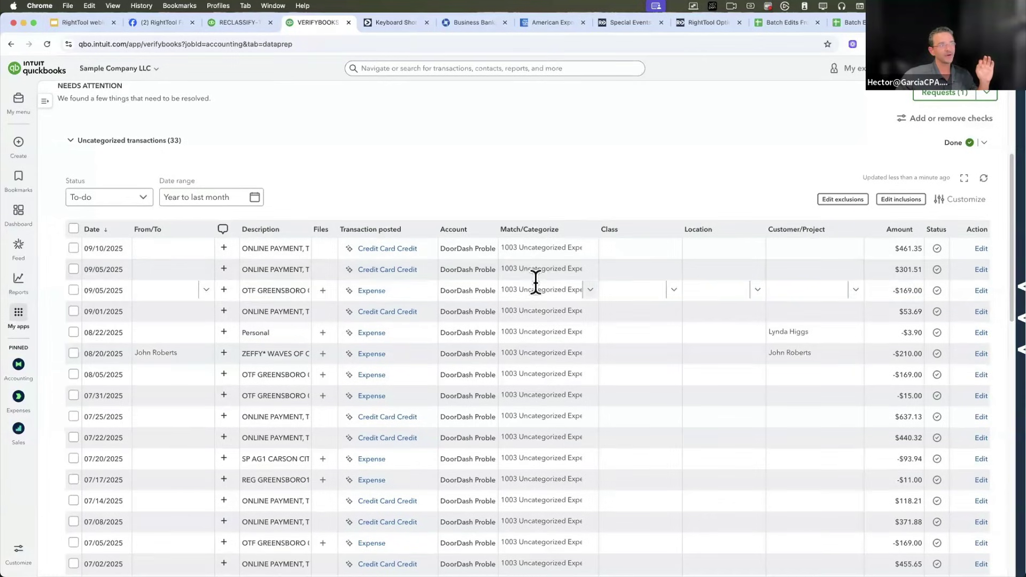
- Select the 09/10, 09/05, 08/22 and 08/20 transactions and start a batch edit
click(74, 270)
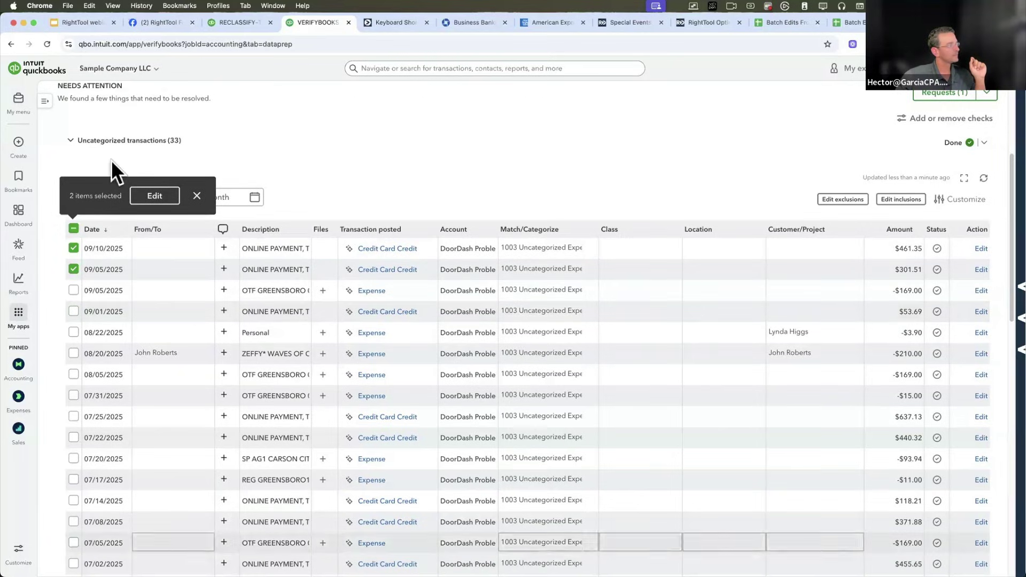
click(74, 333)
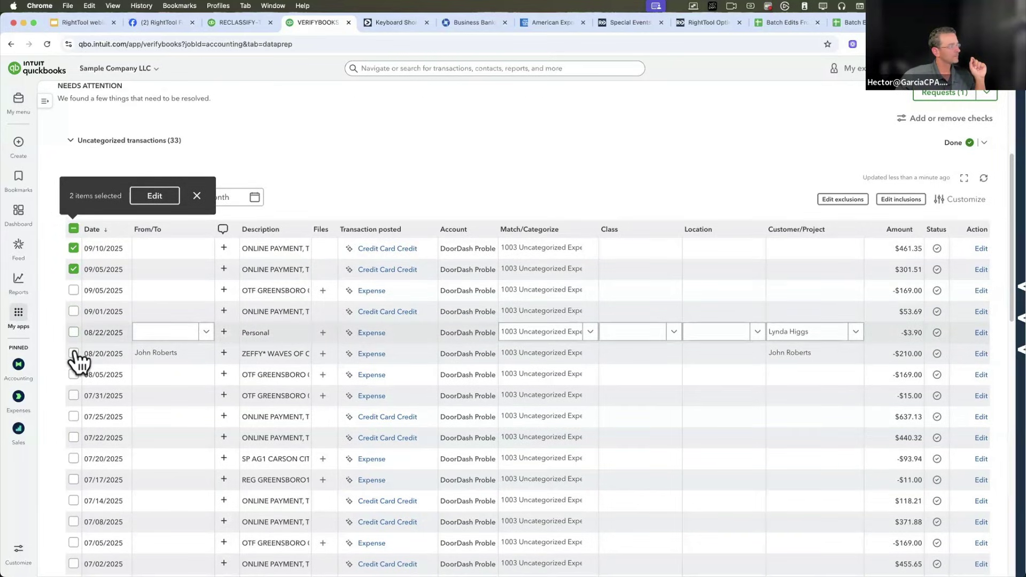
click(74, 353)
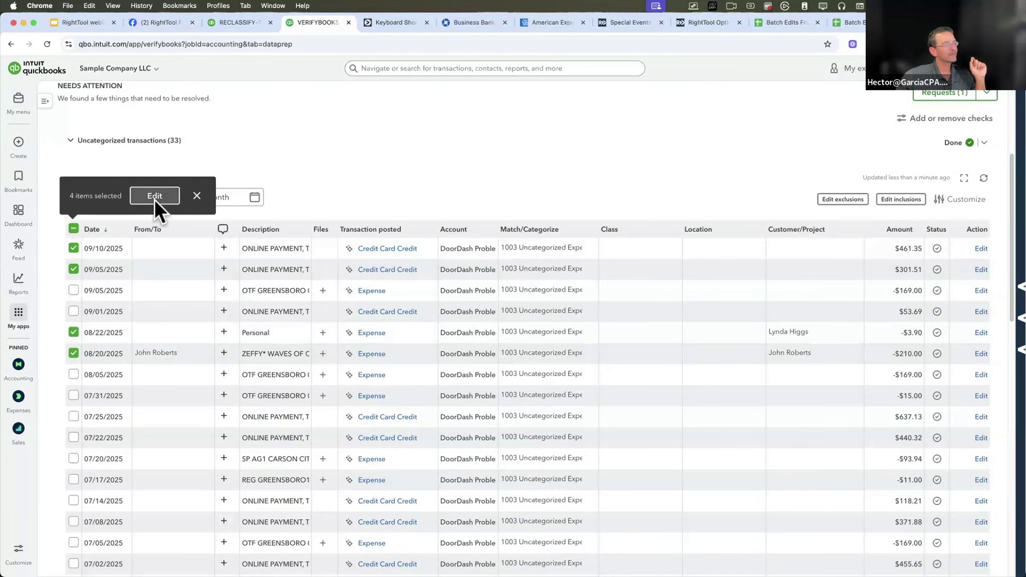
click(155, 195)
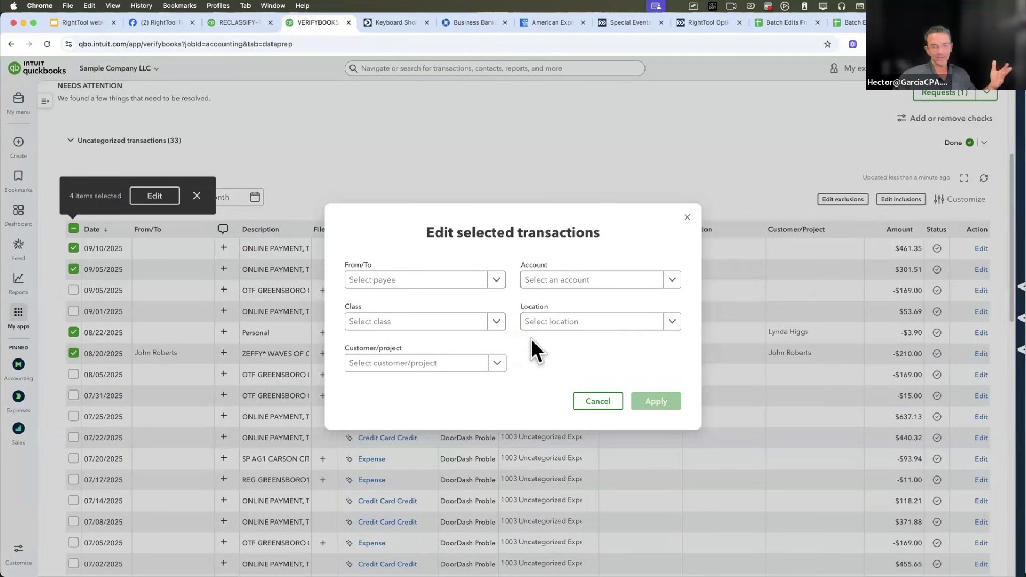
- Set DoorDash, 1018 Admin Expenses, Class 1:Sub-Class 1.1, Location 2 and Sample Customer ABC:Project X101
click(496, 280)
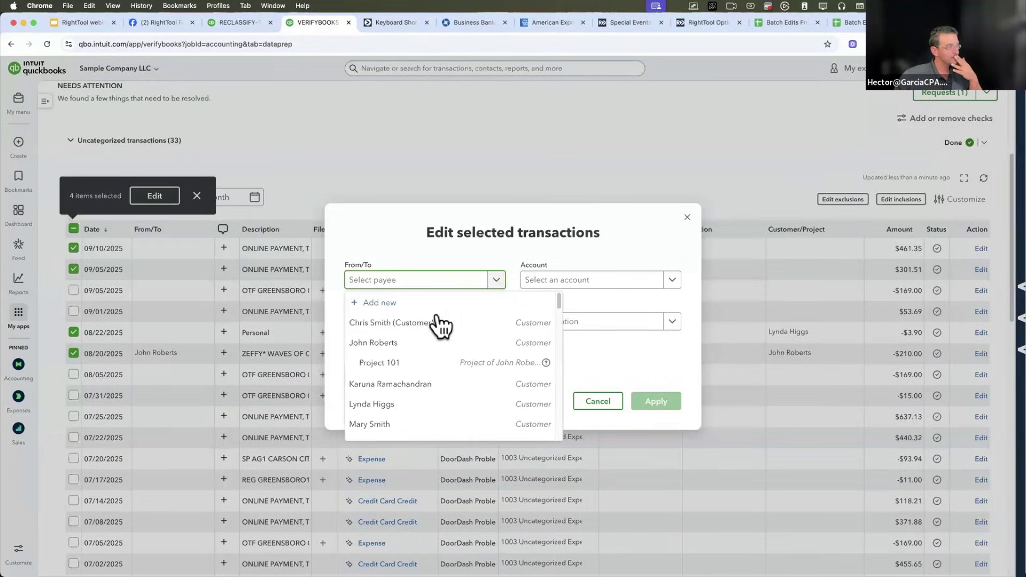
scroll(435, 409, down, 10)
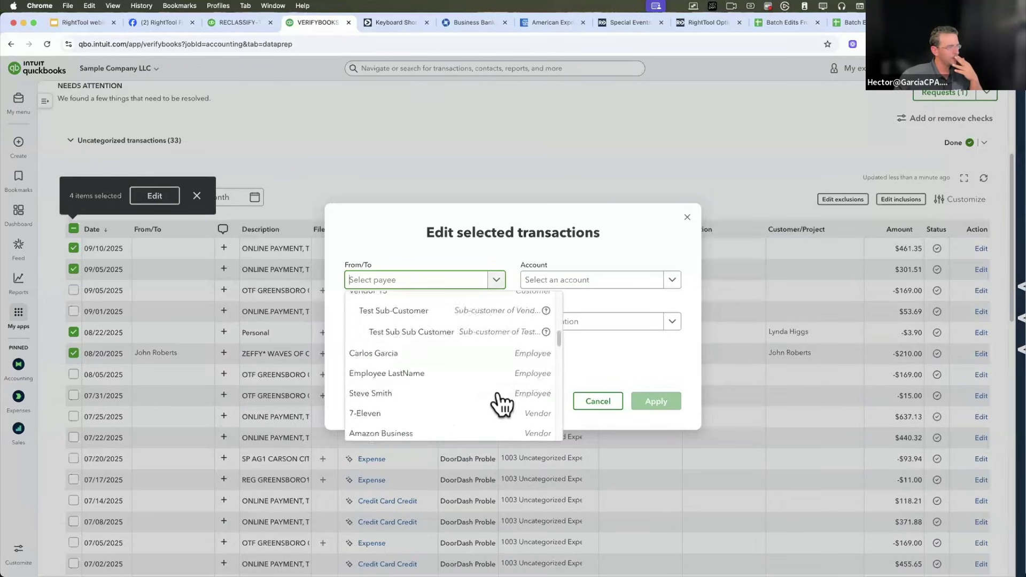
click(381, 380)
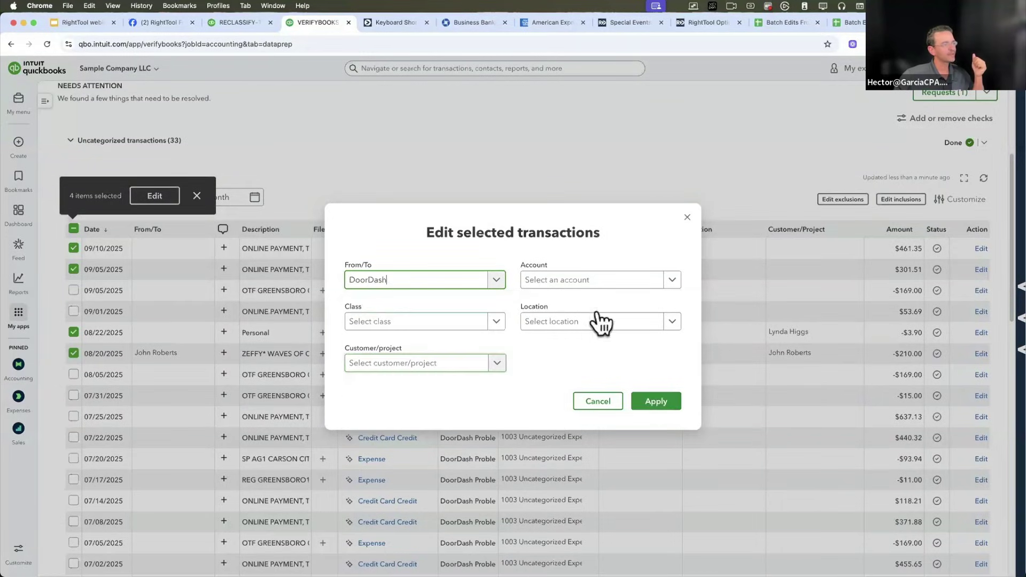
click(672, 280)
click(584, 364)
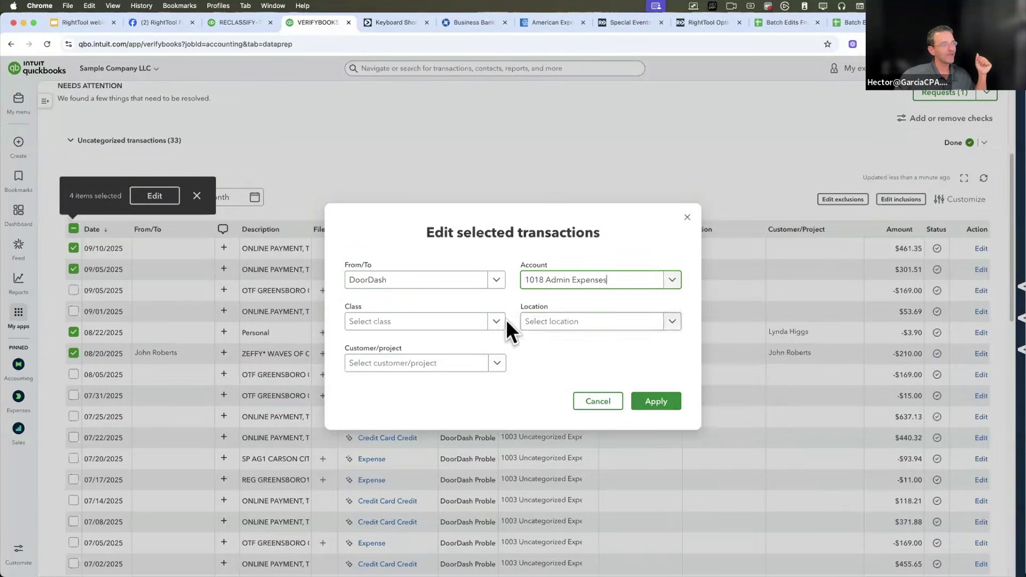
click(497, 322)
click(490, 384)
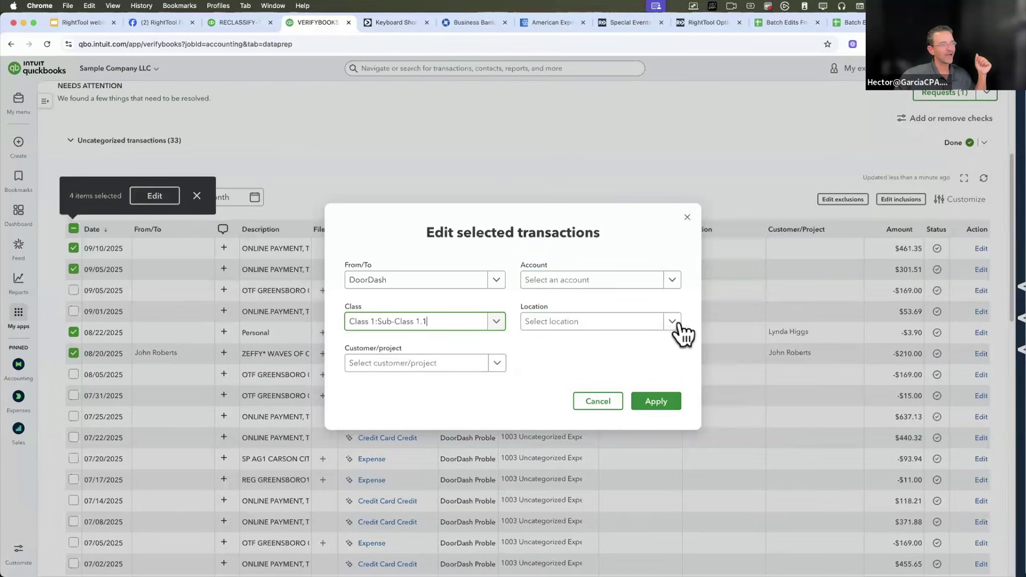
click(672, 322)
click(544, 384)
click(498, 363)
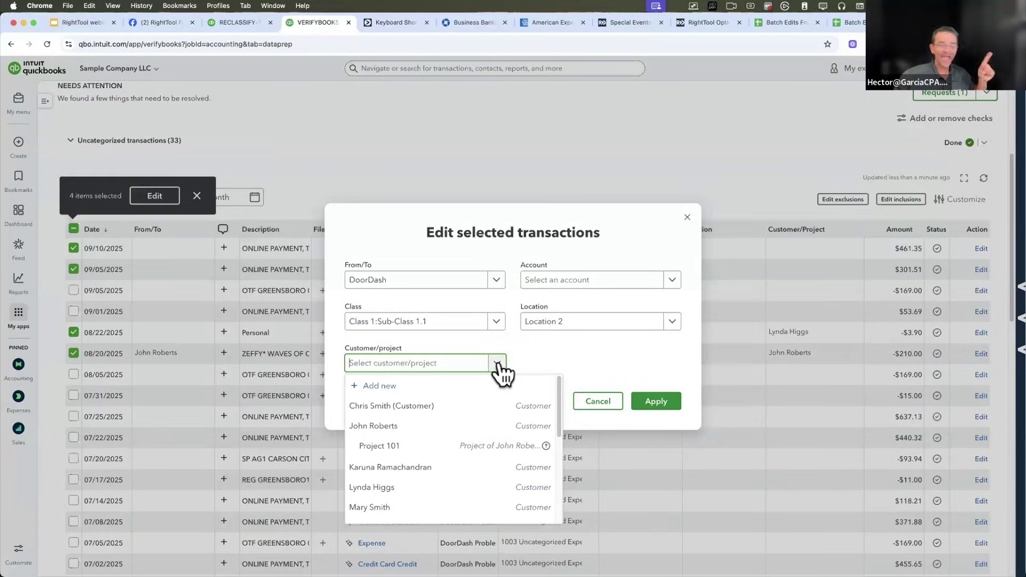
scroll(404, 473, down, 5)
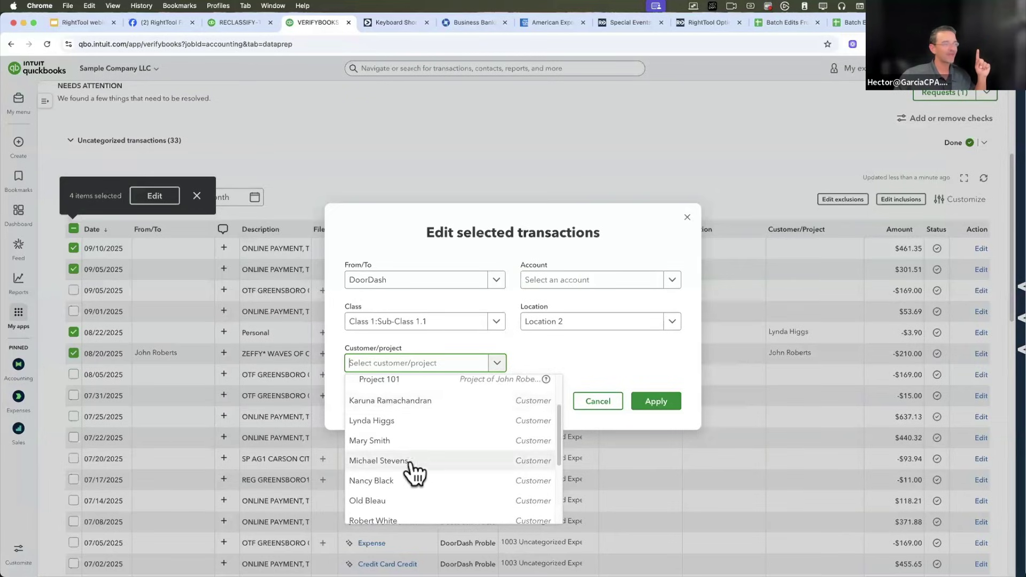
click(428, 450)
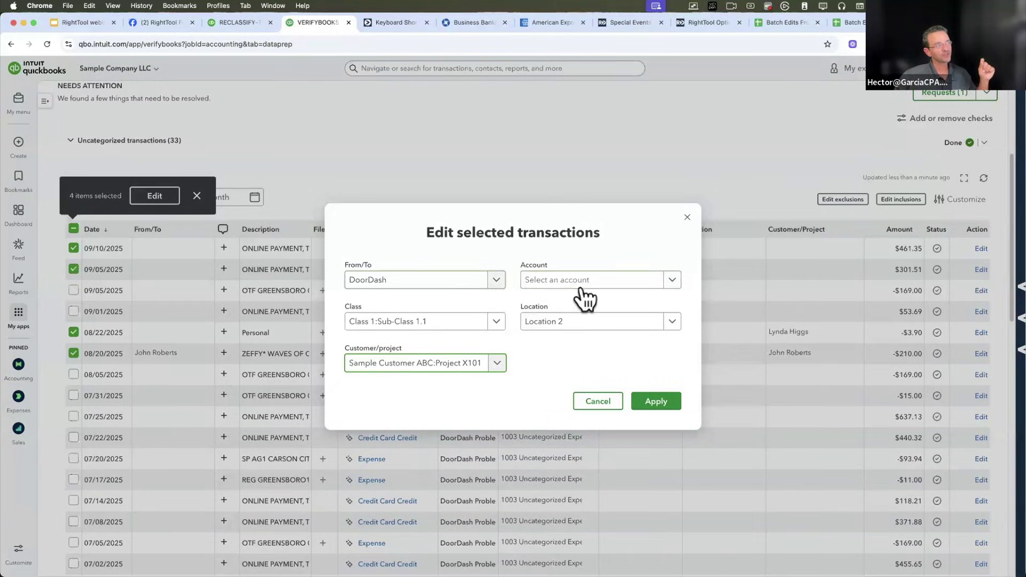
- Reconfirm DoorDash as payee and 1018 Admin Expenses as the account
click(434, 292)
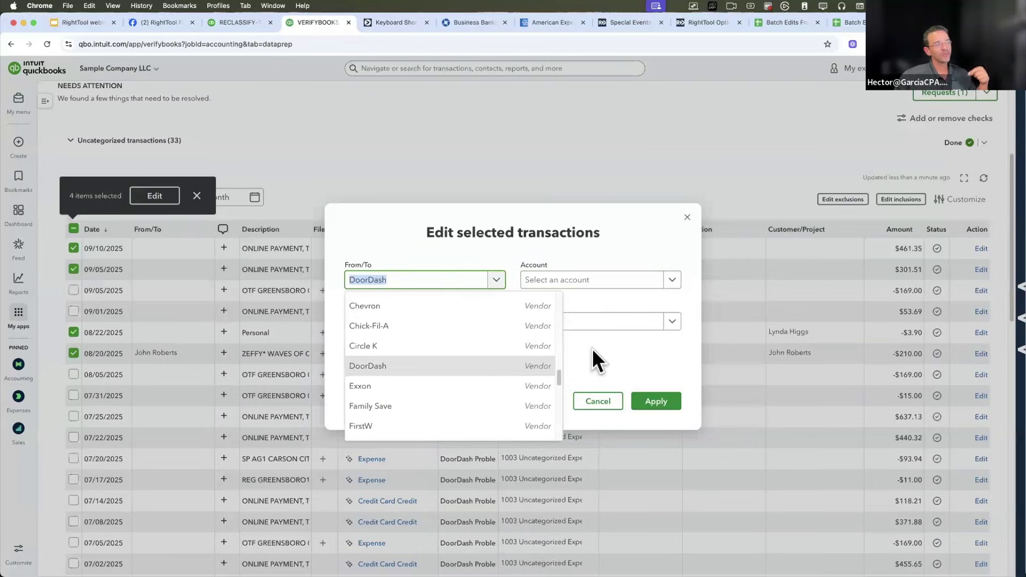
click(567, 350)
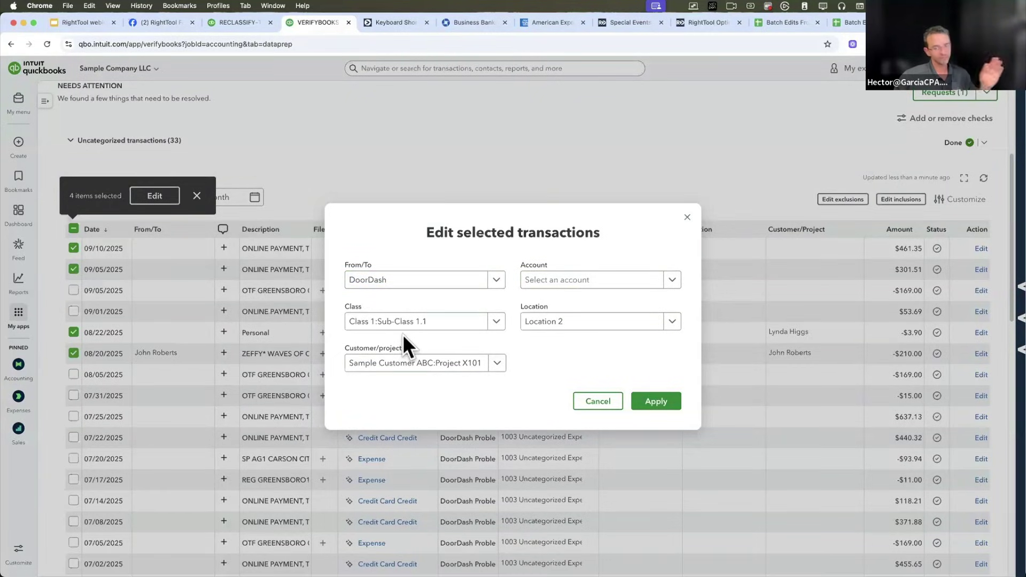
click(612, 282)
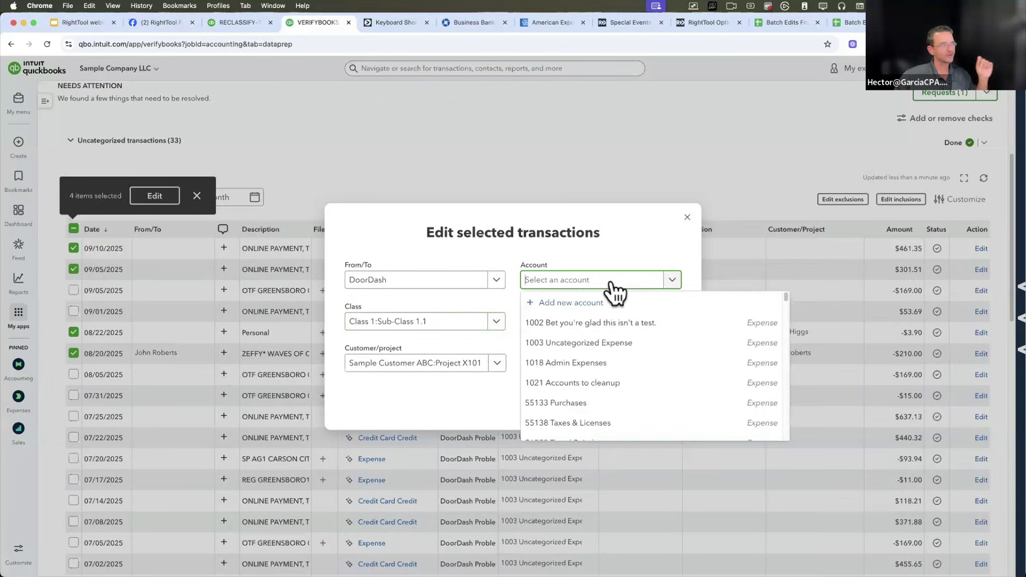
click(605, 365)
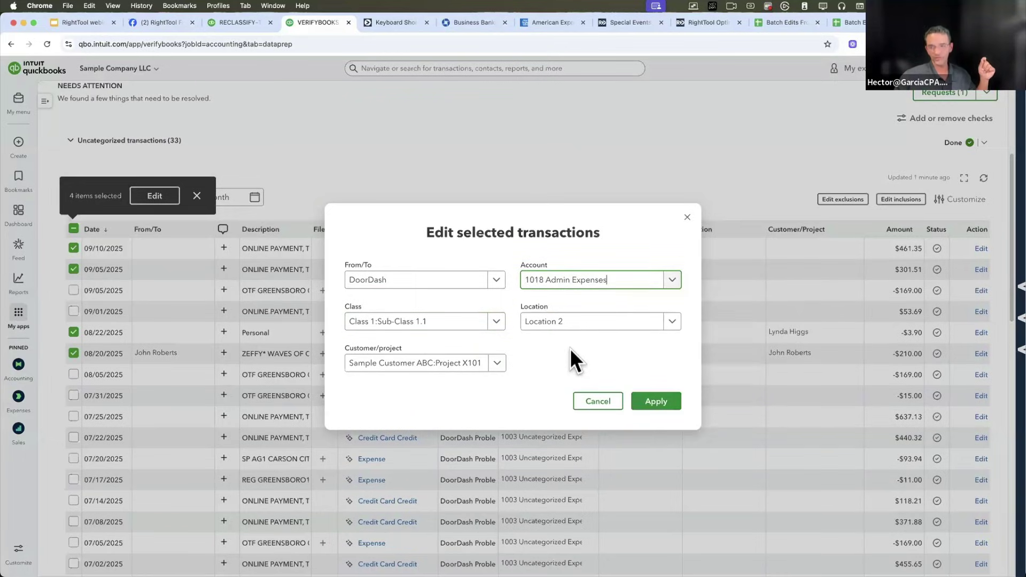
- Apply the batch edit to the four selected transactions
click(668, 402)
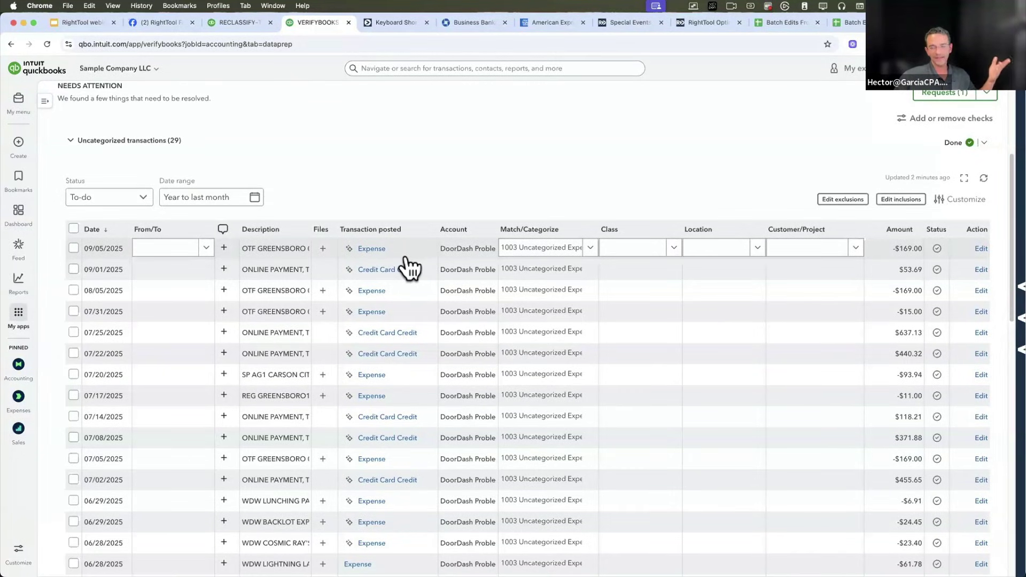
- Resolve the 09/05 and 09/01 $53.69 transactions, view Marked Resolved, then un-resolve 09/01
click(938, 253)
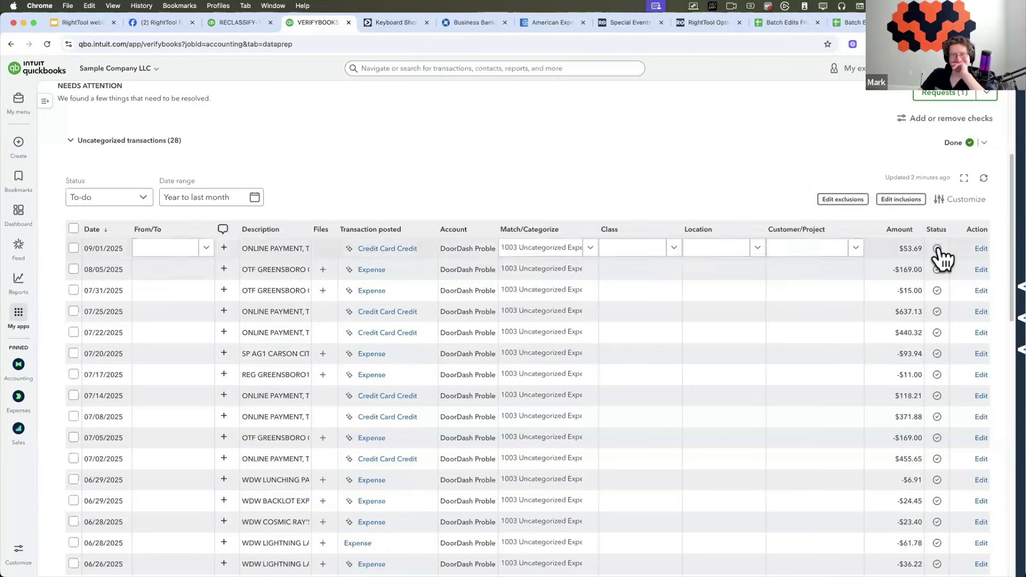
click(937, 249)
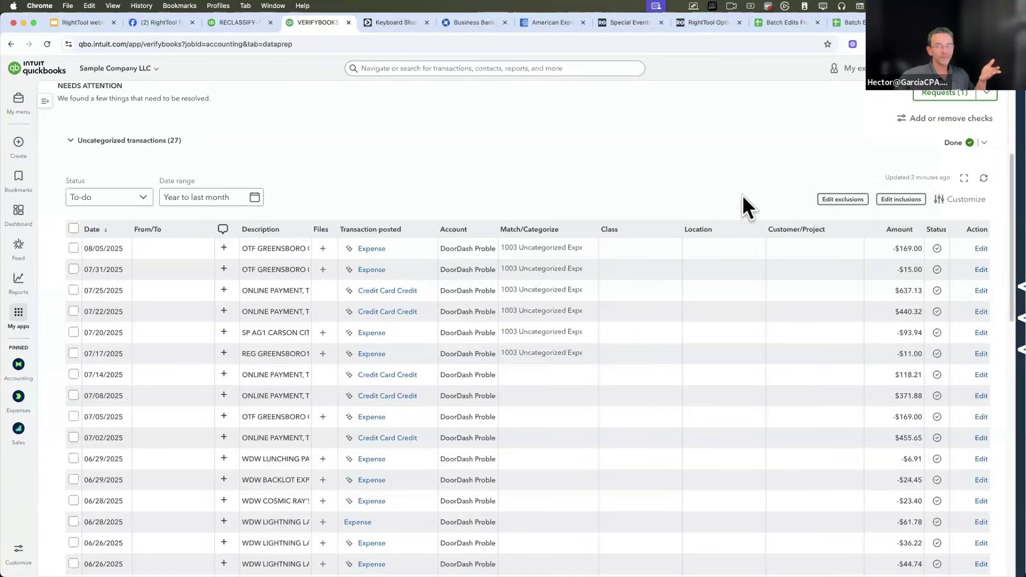
click(112, 202)
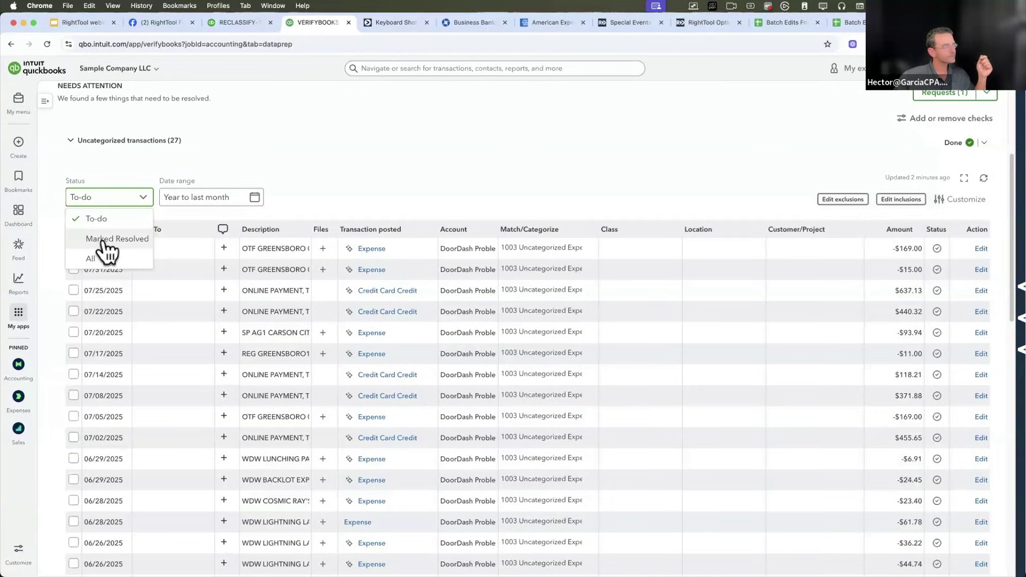
click(104, 242)
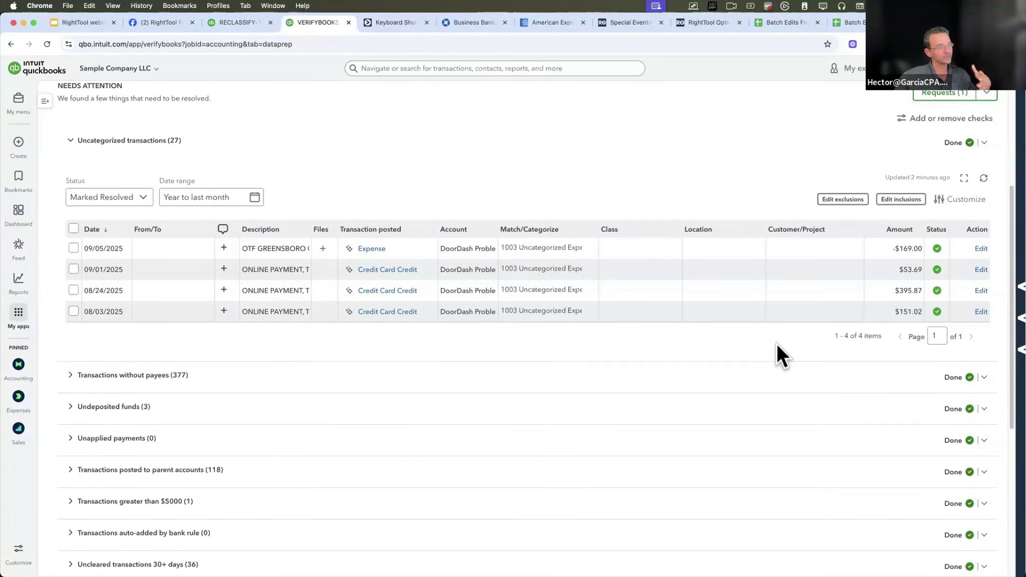
click(939, 271)
click(134, 199)
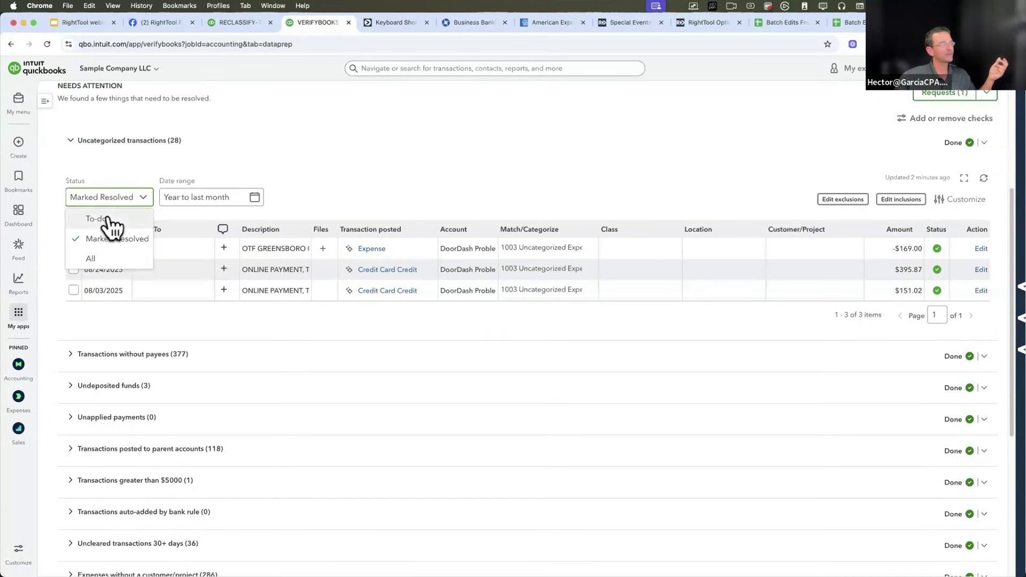
key(Return)
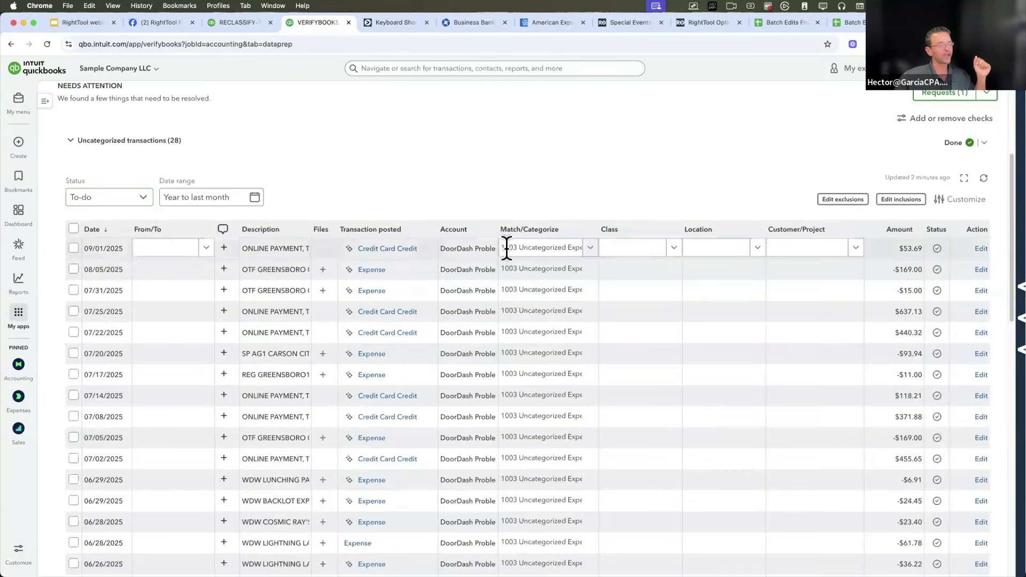
scroll(507, 246, down, 4)
scroll(506, 247, up, 5)
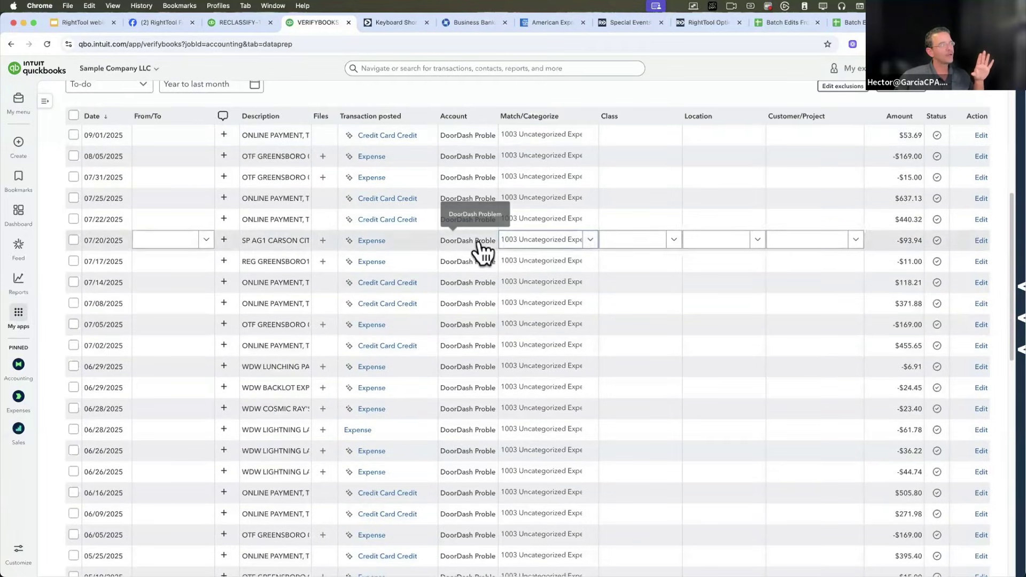
scroll(376, 245, down, 6)
scroll(376, 245, up, 6)
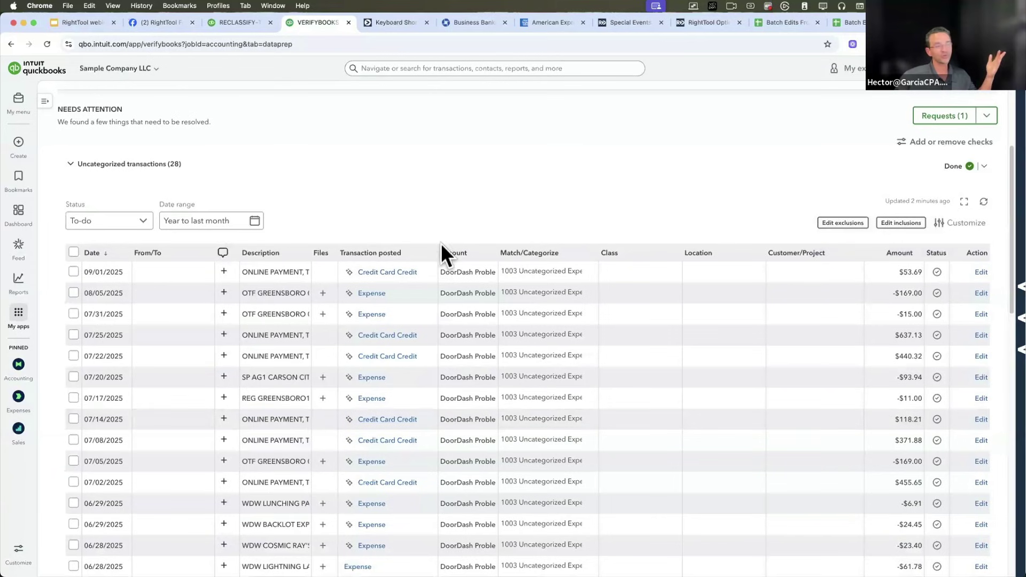
scroll(463, 262, down, 1)
scroll(463, 262, down, 6)
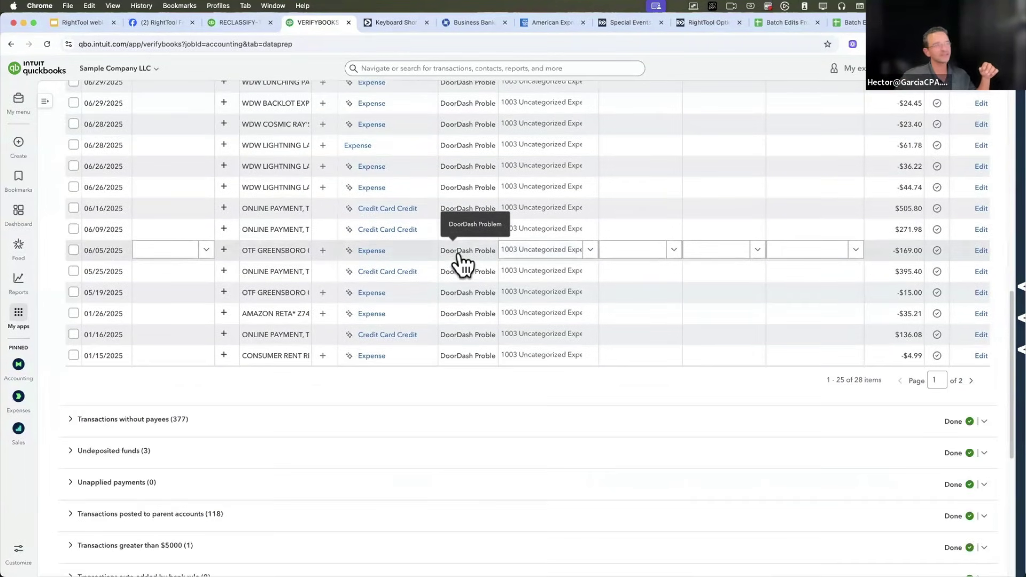
- Open table settings for uncategorized transactions and show the Columns list, Date through Status
scroll(462, 262, up, 8)
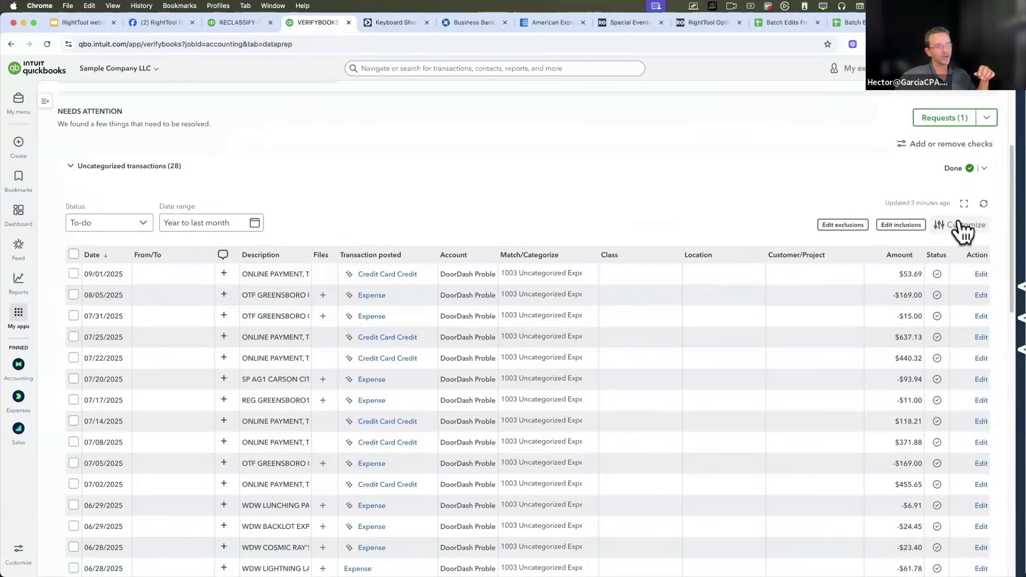
click(960, 223)
click(551, 167)
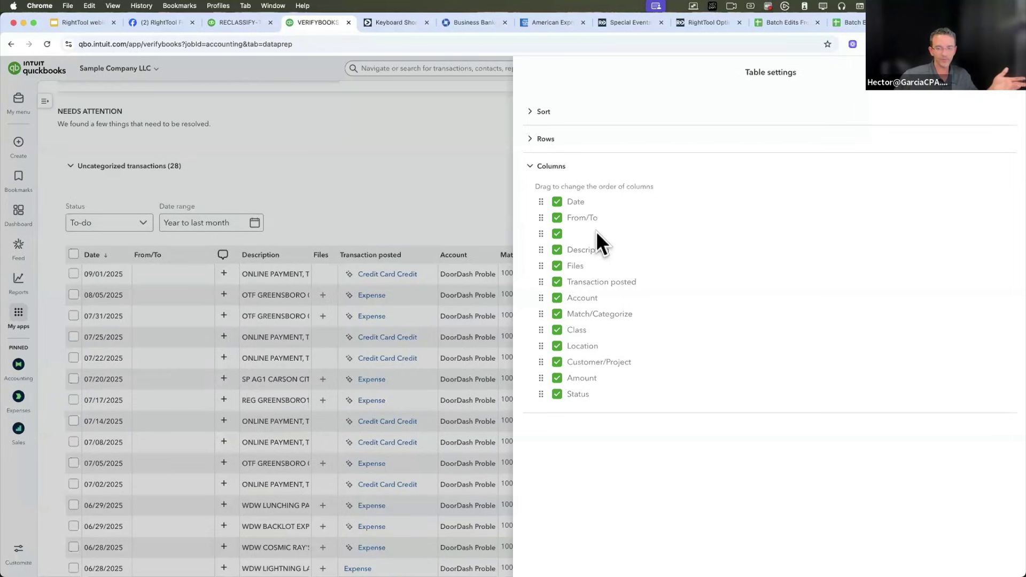
- Set 300 rows per page and Compact row height, keeping alternate row colour on
click(546, 142)
click(614, 182)
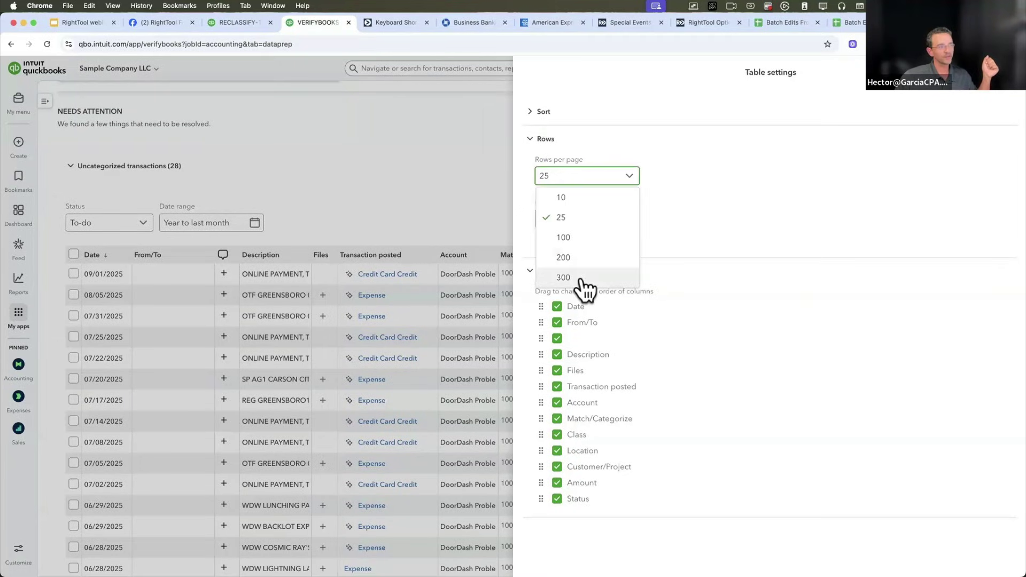
click(563, 277)
click(588, 179)
click(656, 217)
click(570, 219)
click(581, 240)
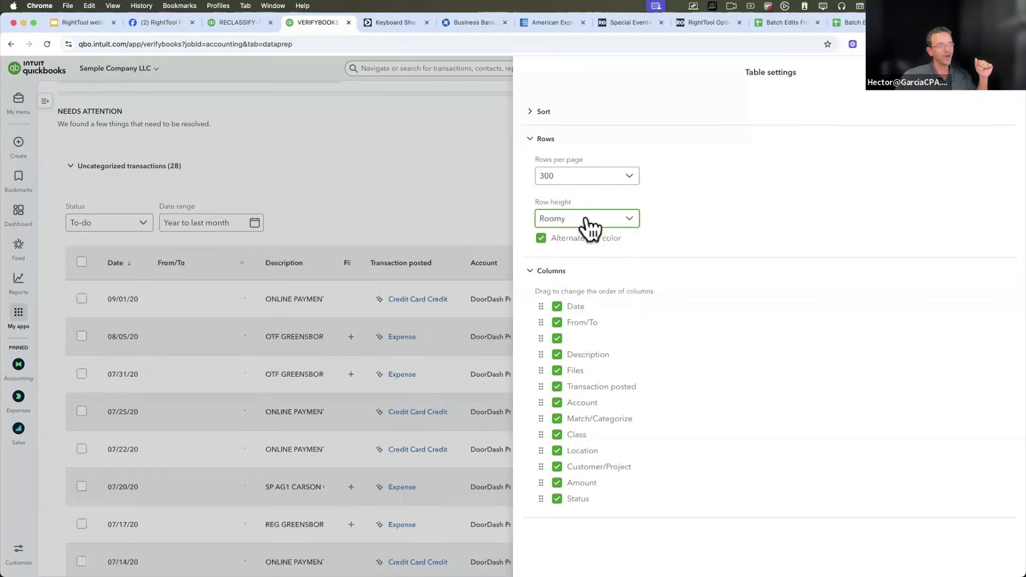
click(591, 219)
click(585, 302)
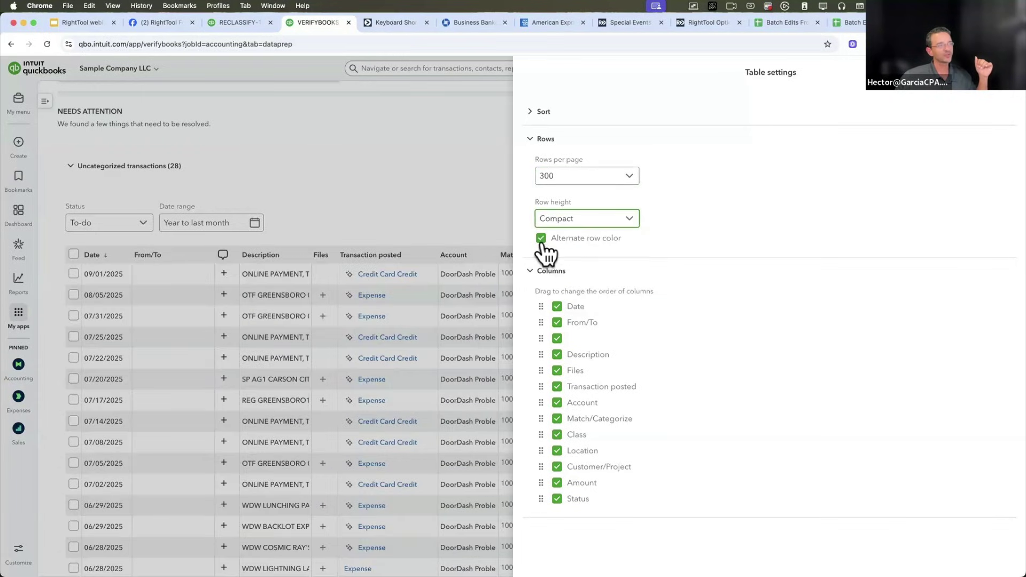
click(542, 240)
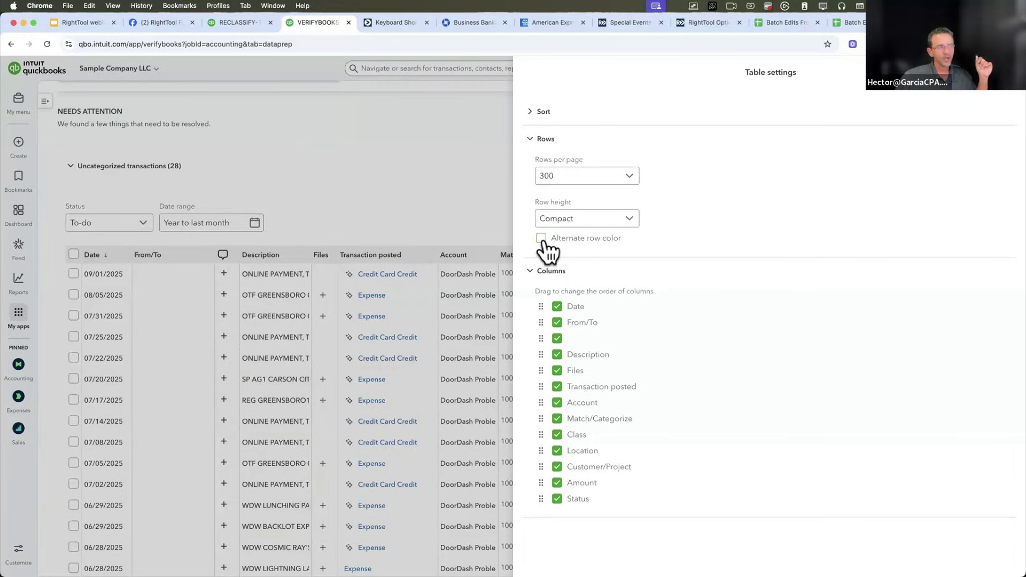
key(space)
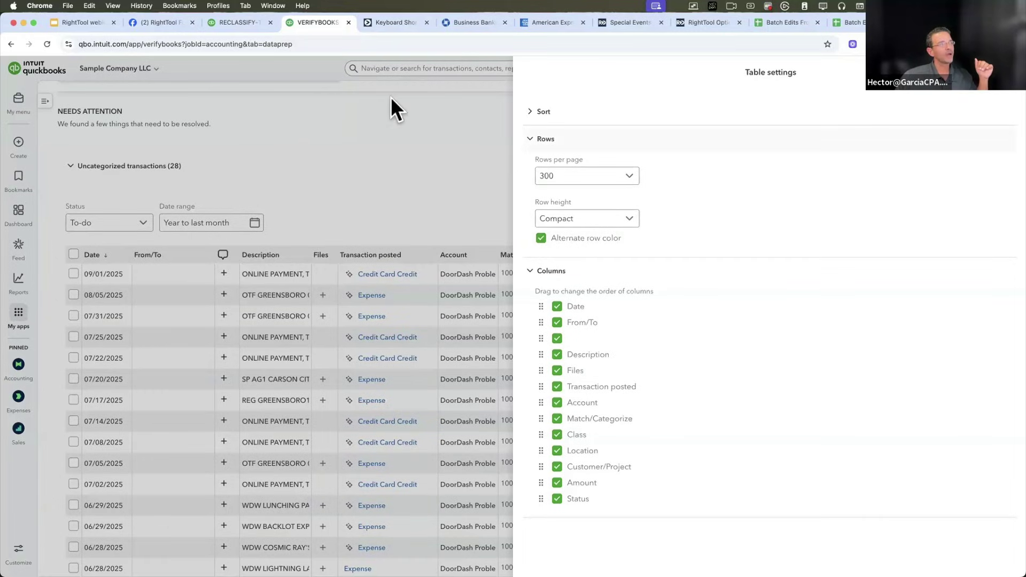
- Sort the uncategorized transactions by Class, Descending, in the Sort settings
click(544, 113)
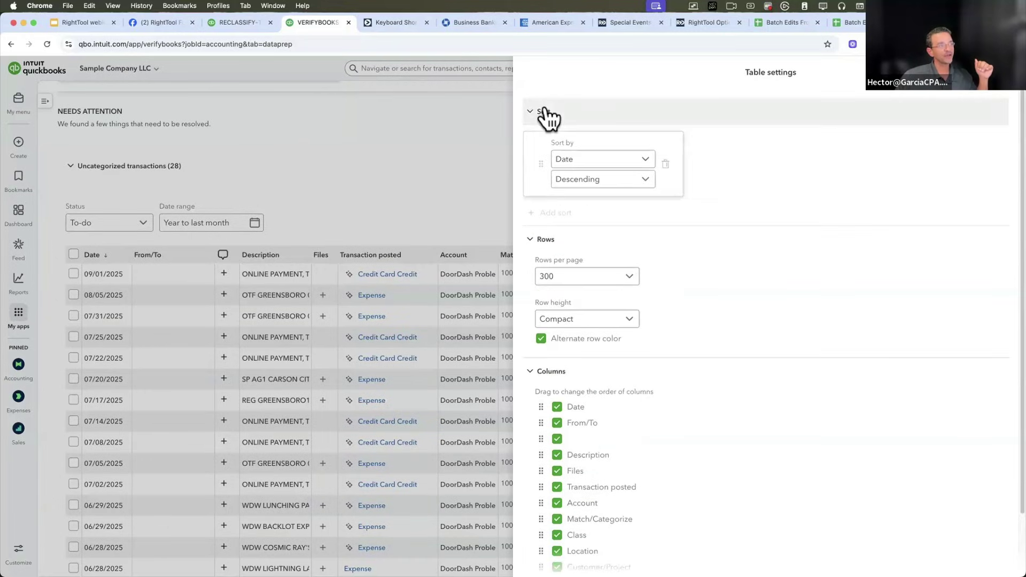
click(645, 161)
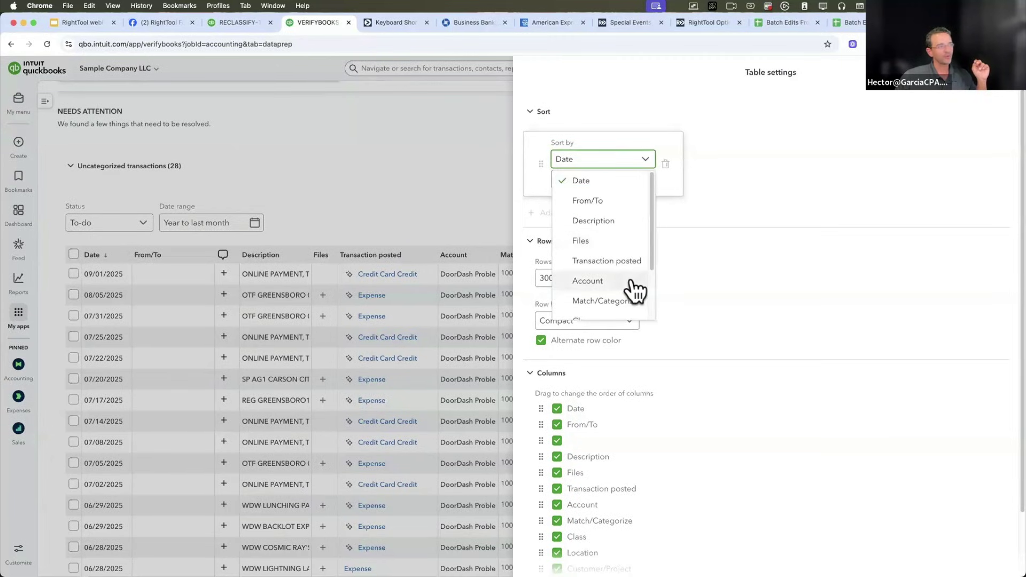
scroll(631, 292, down, 3)
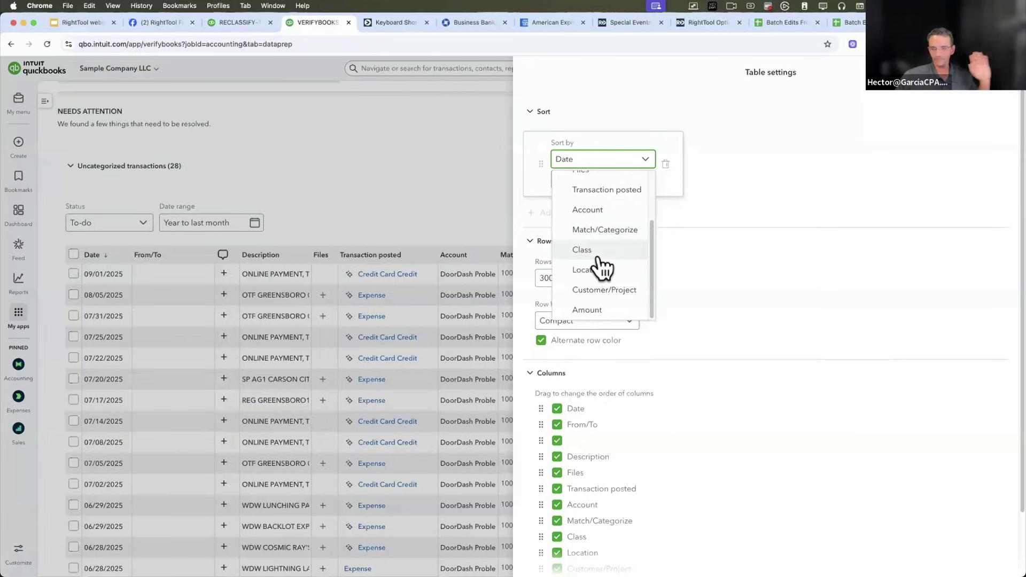
click(583, 250)
click(589, 179)
click(577, 208)
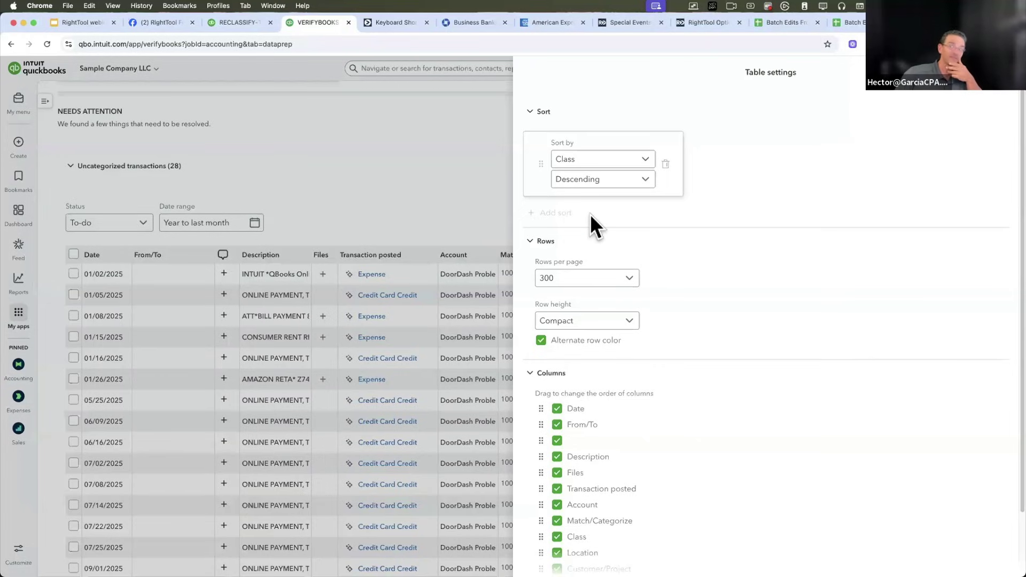
scroll(949, 99, down, 2)
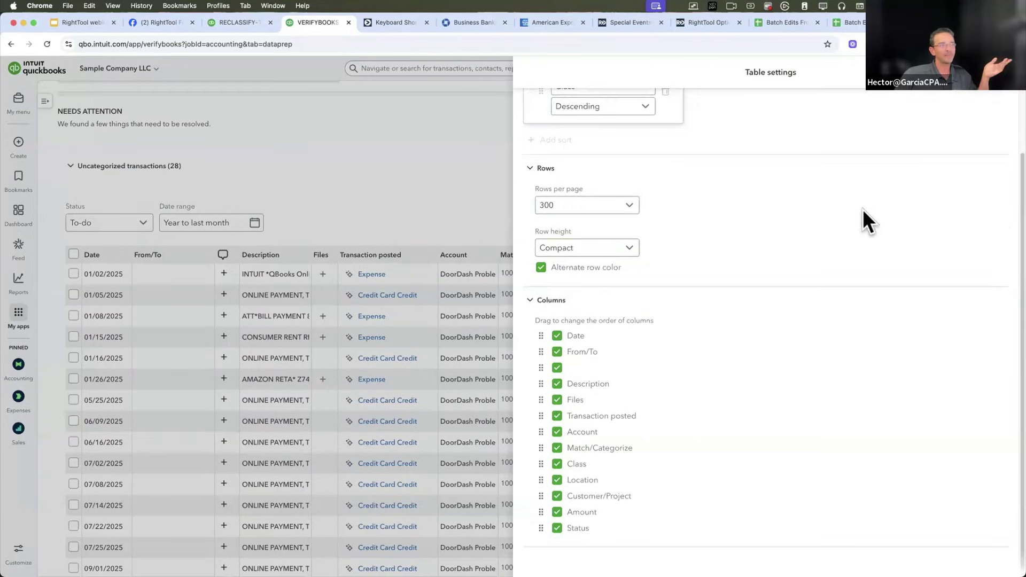
scroll(867, 219, up, 2)
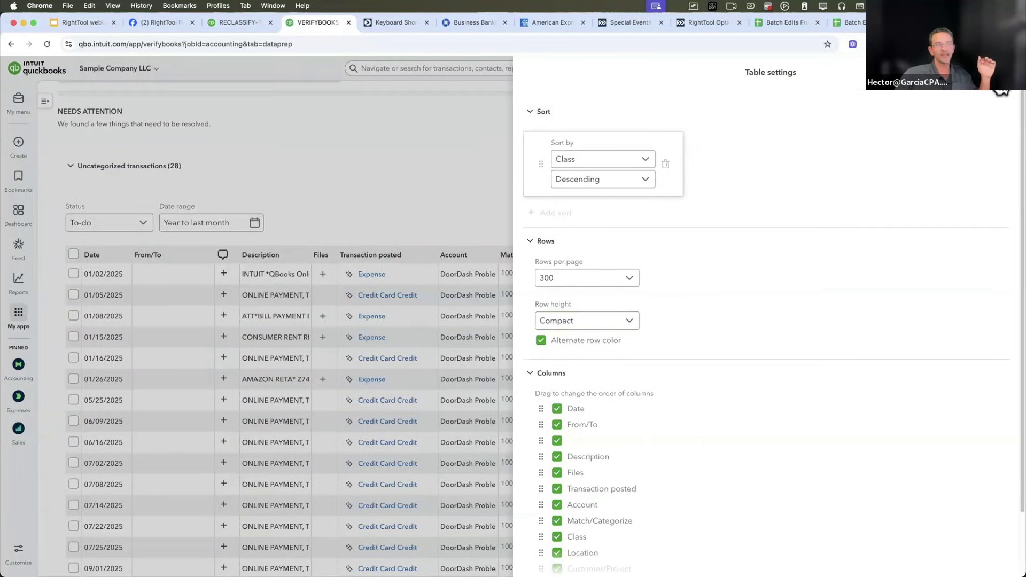
- Dismiss table settings to view the 28 Class-sorted transactions starting at 01/02/2025
key(Escape)
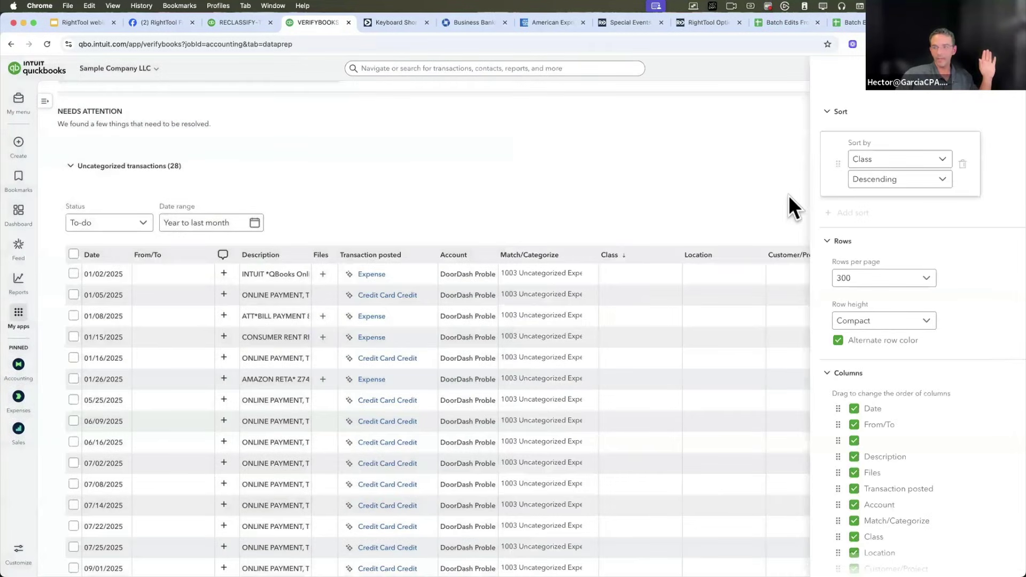
click(788, 194)
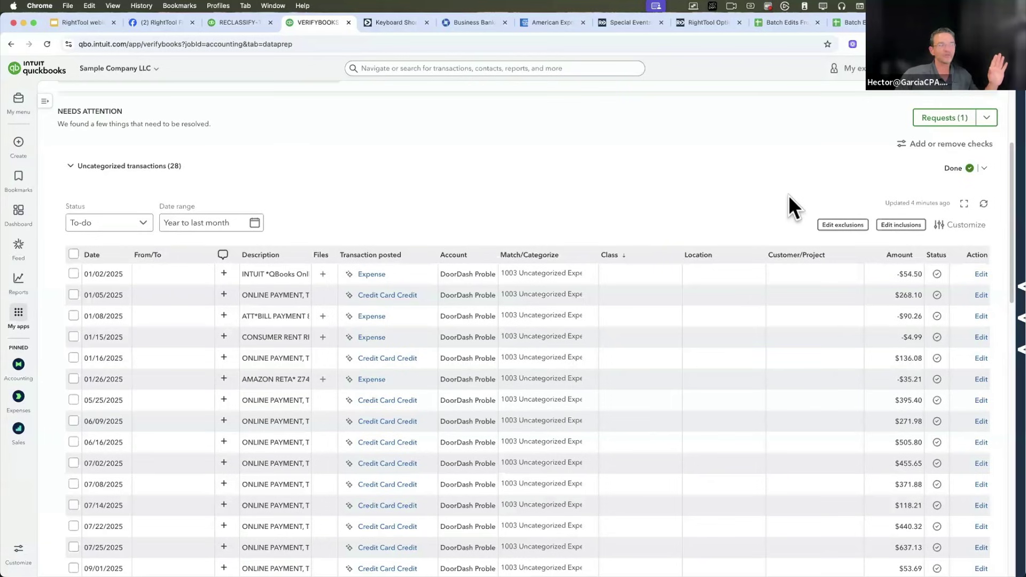
scroll(788, 194, down, 2)
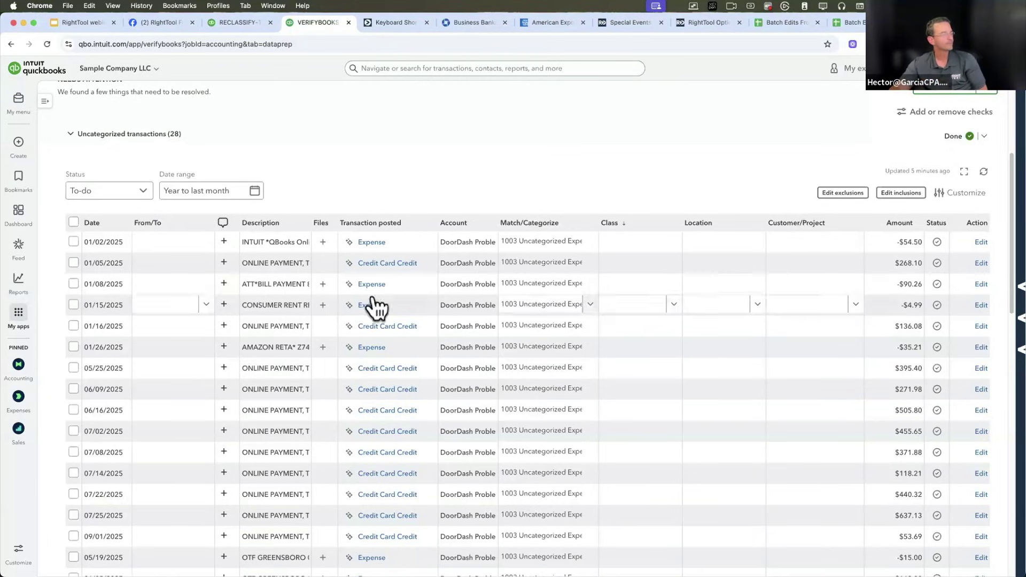
- Try range, select-all and clear selections, ending with 01/05/2025 and 07/14/2025 checked
click(74, 242)
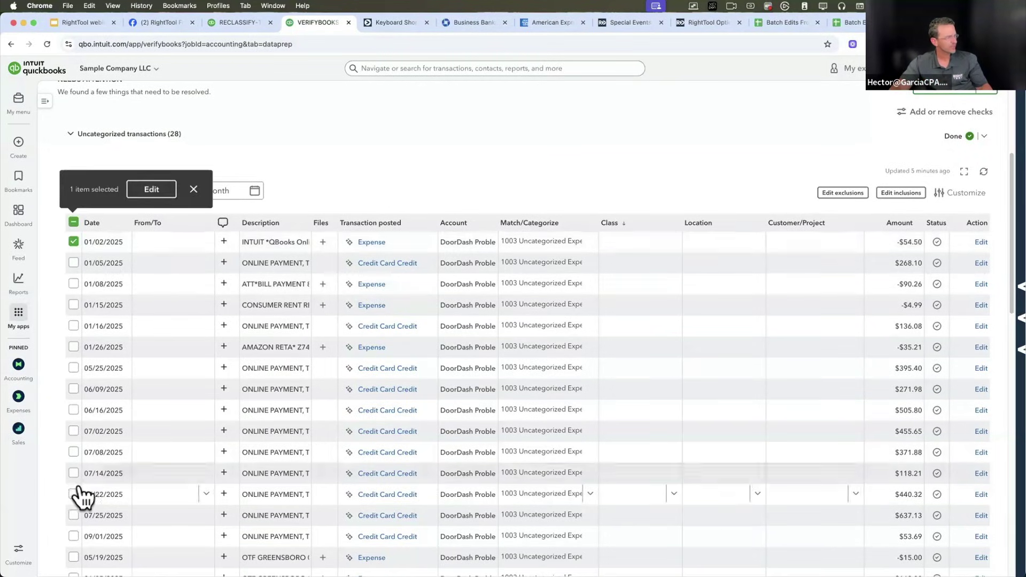
shift+click(73, 474)
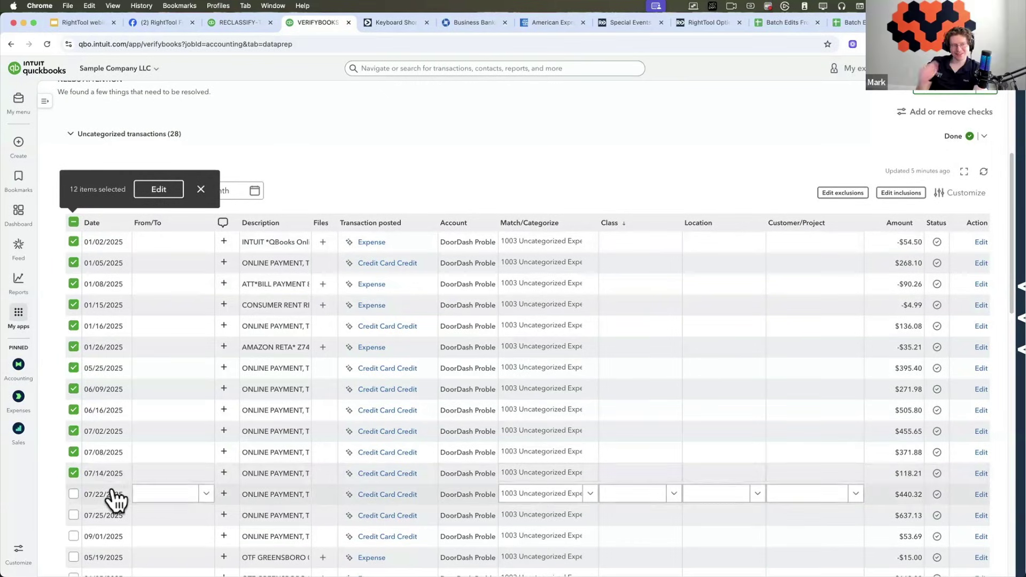
click(74, 347)
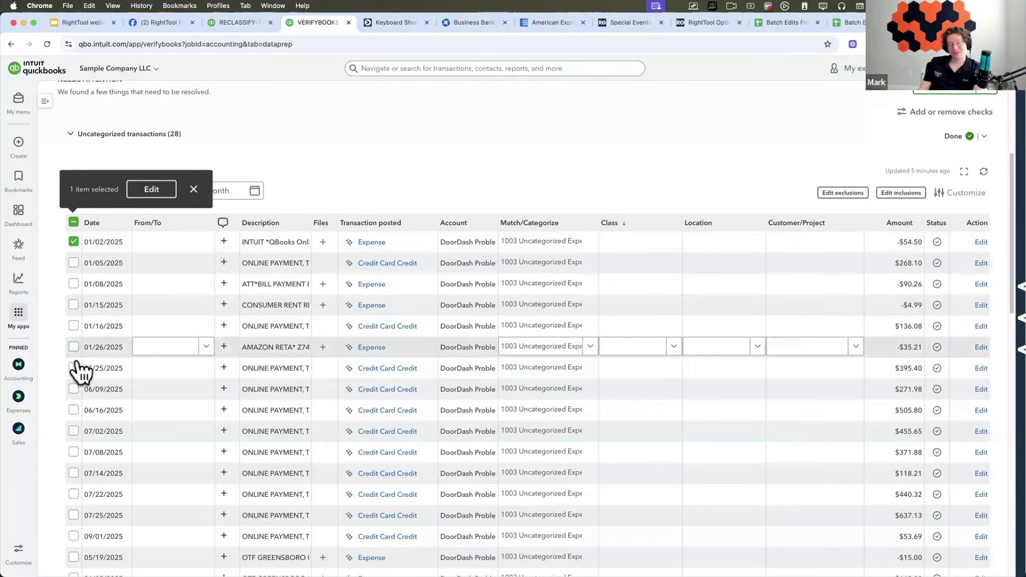
click(73, 474)
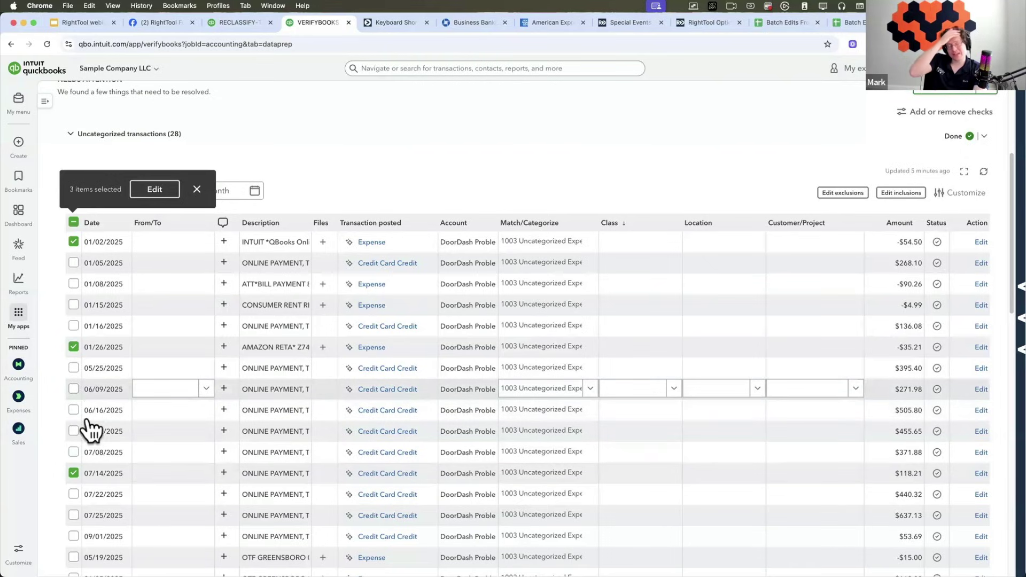
shift+click(79, 389)
click(74, 305)
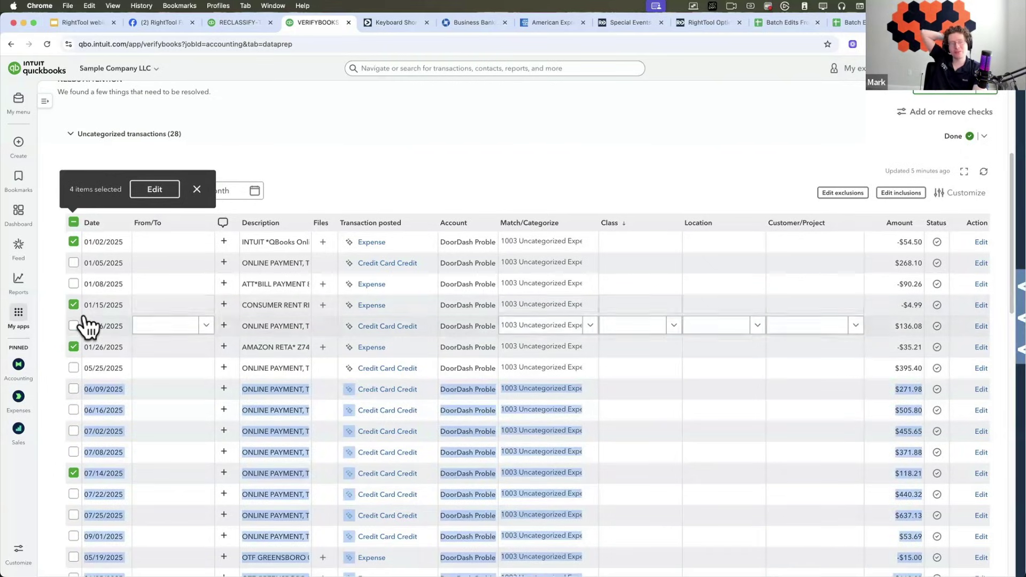
click(74, 223)
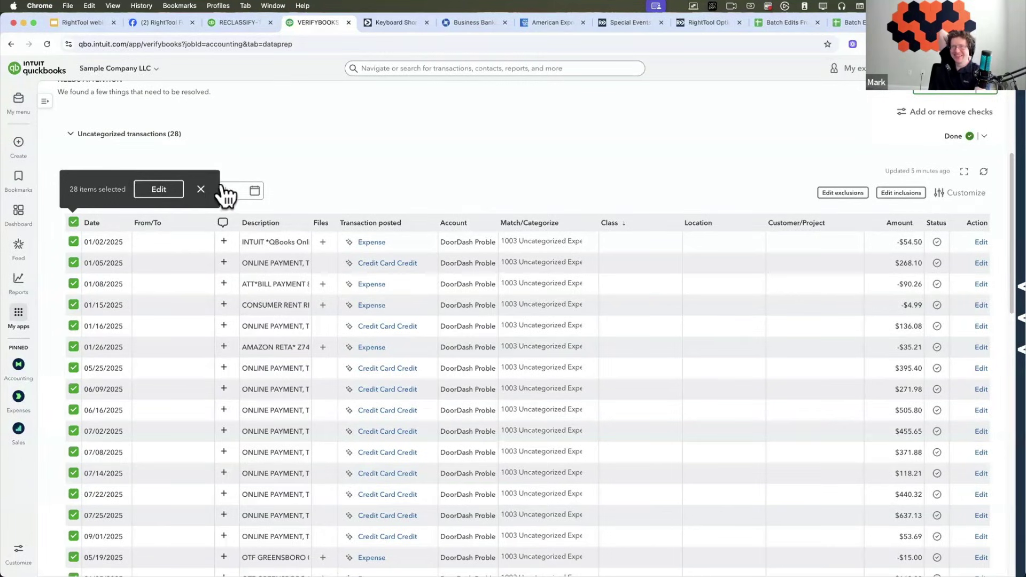
click(199, 190)
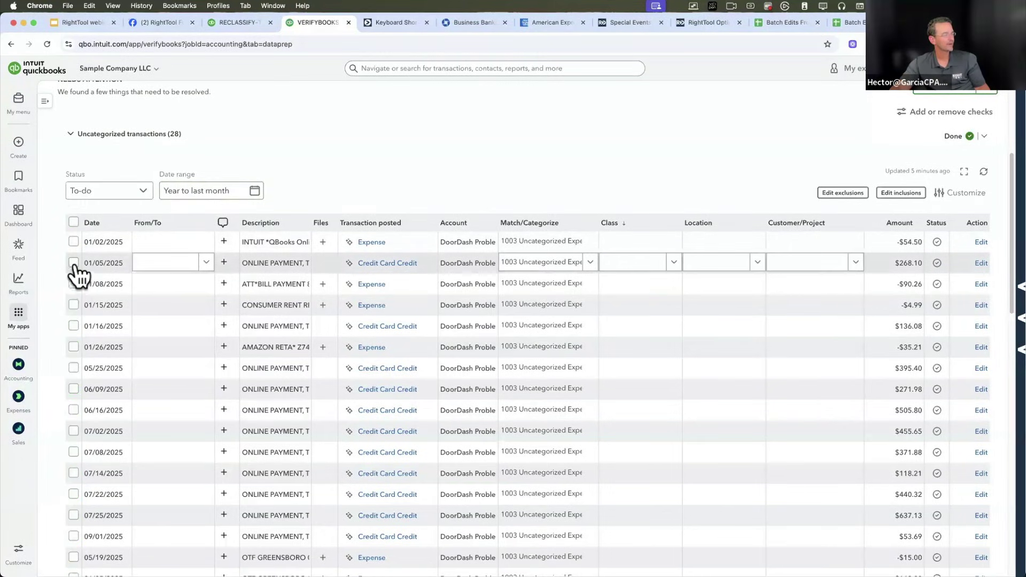
click(74, 262)
click(73, 474)
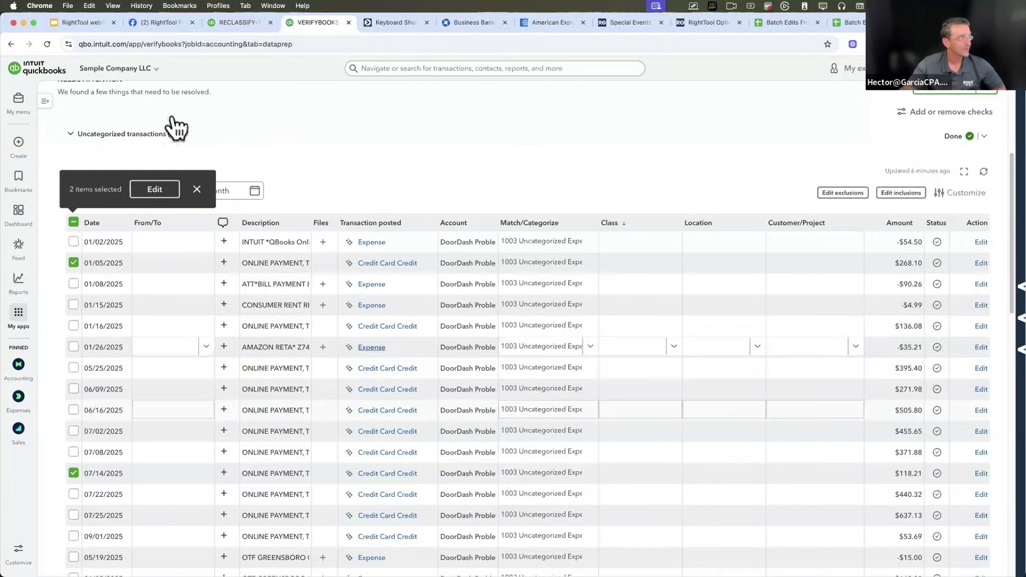
- Collapse Uncategorized transactions, peek at Undeposited funds, and expand Uncleared transactions 30+ days
click(140, 135)
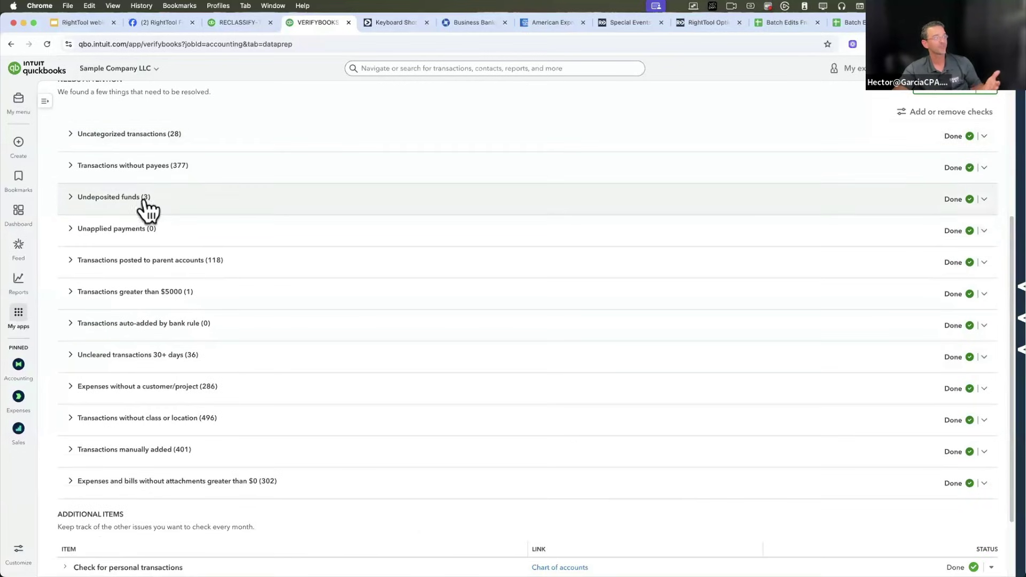
click(140, 197)
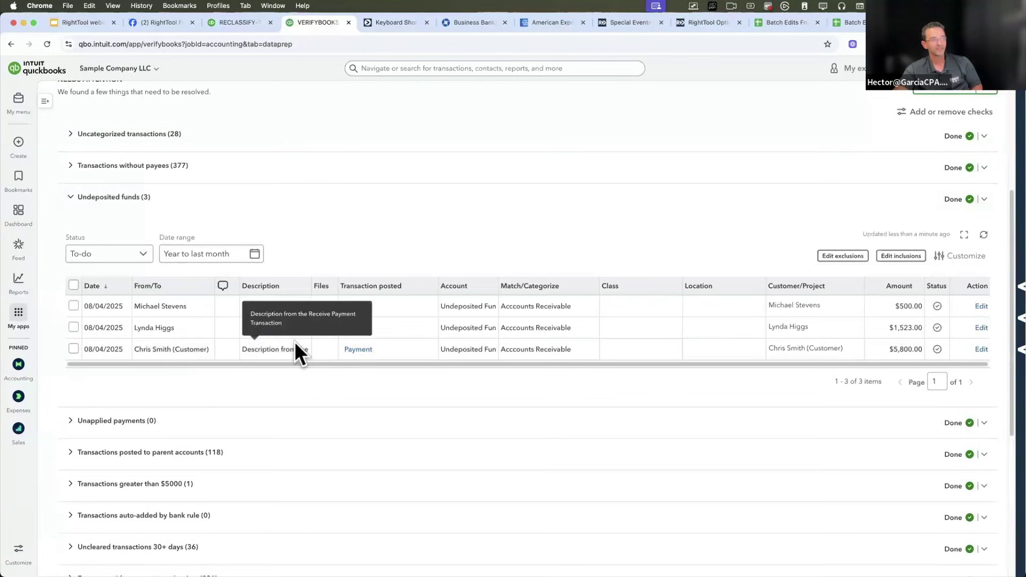
click(114, 197)
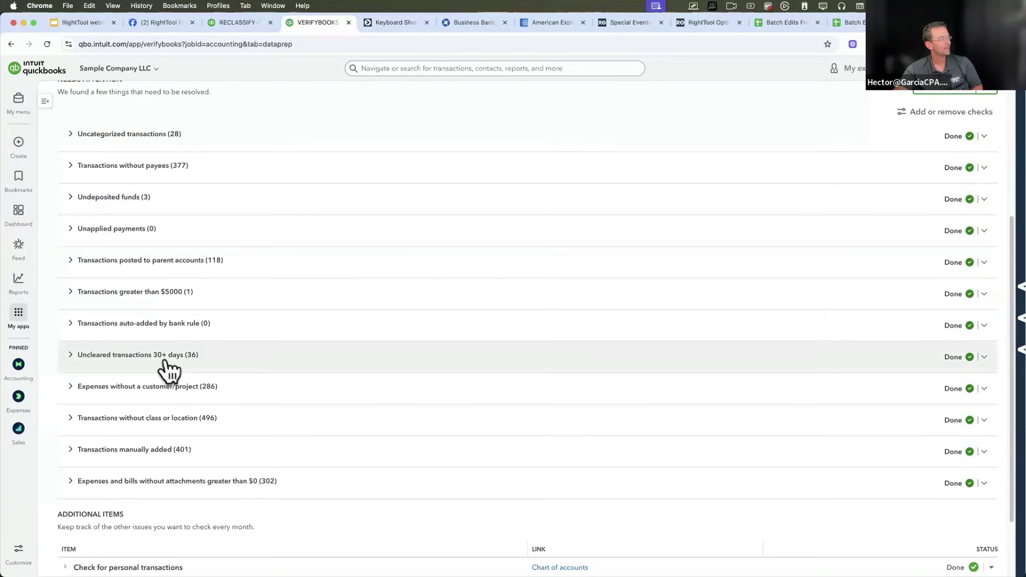
click(195, 358)
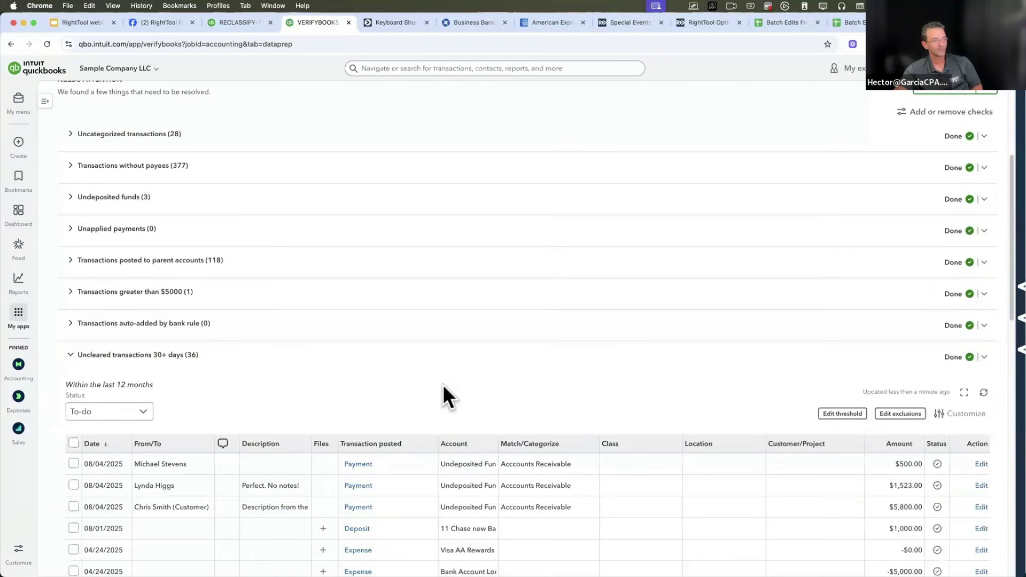
scroll(547, 421, down, 3)
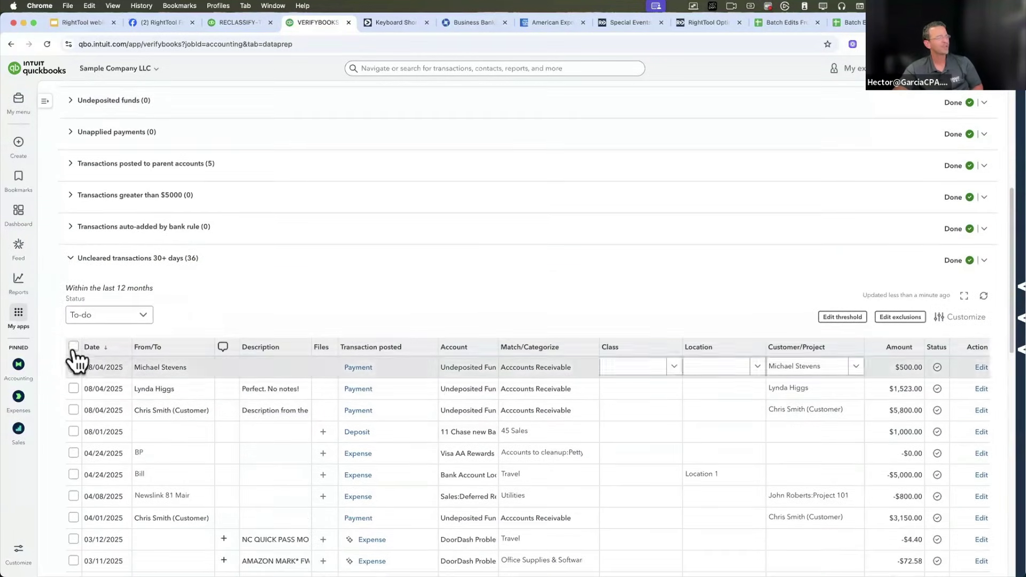
- Select all 25 uncleared transactions, open batch edit, and close it without changes
click(74, 347)
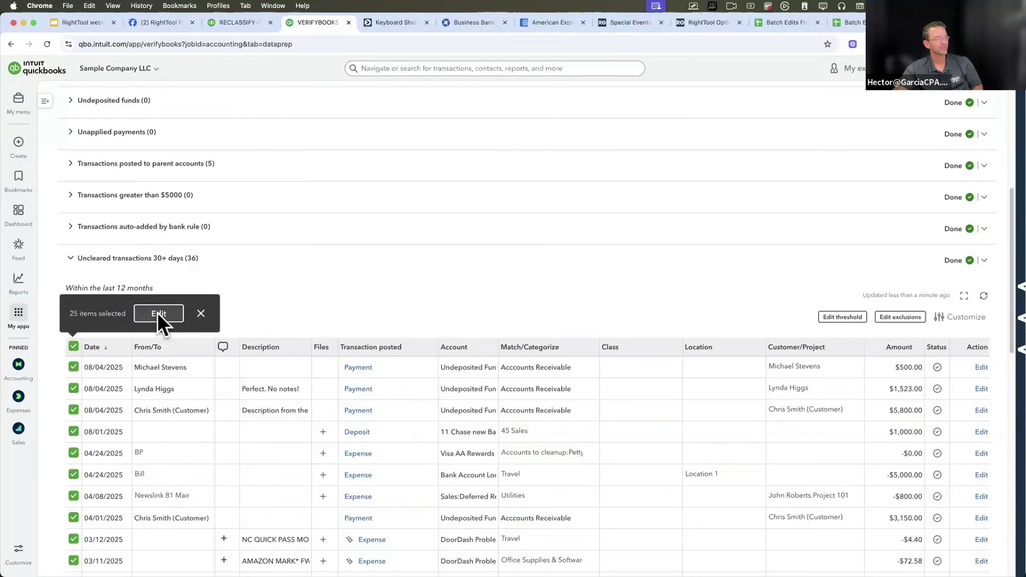
click(158, 313)
click(688, 265)
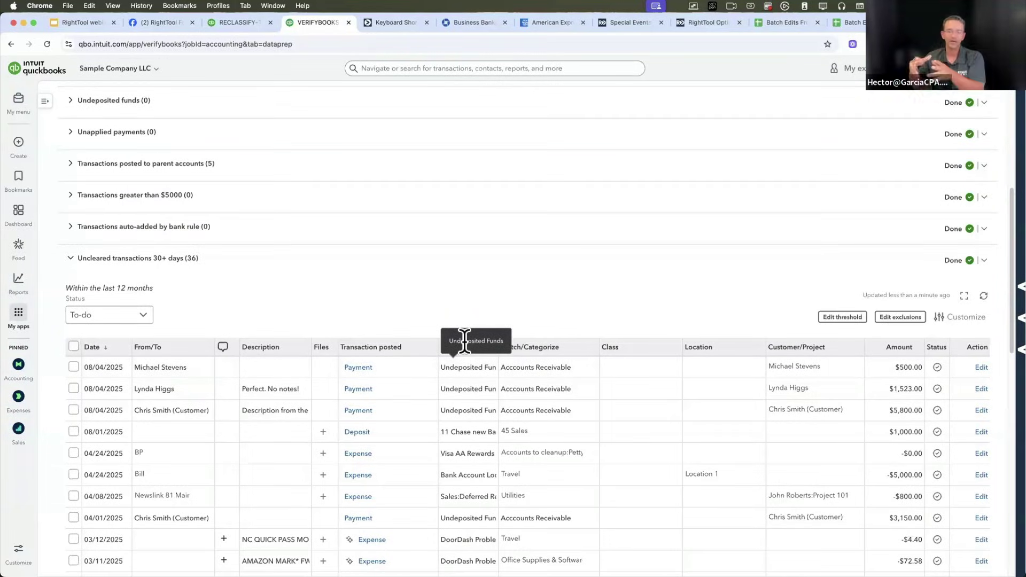
scroll(432, 418, up, 2)
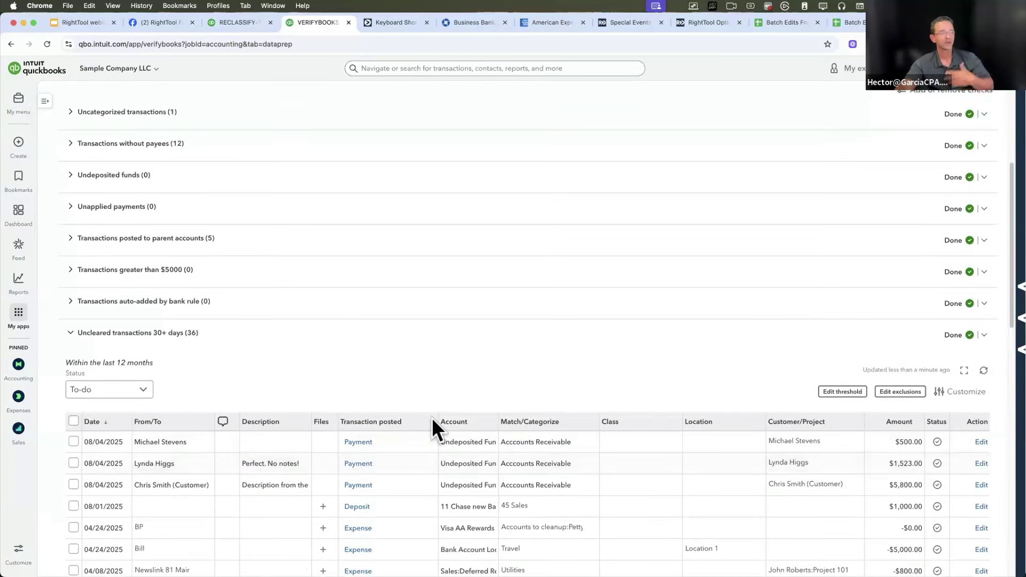
scroll(432, 418, down, 9)
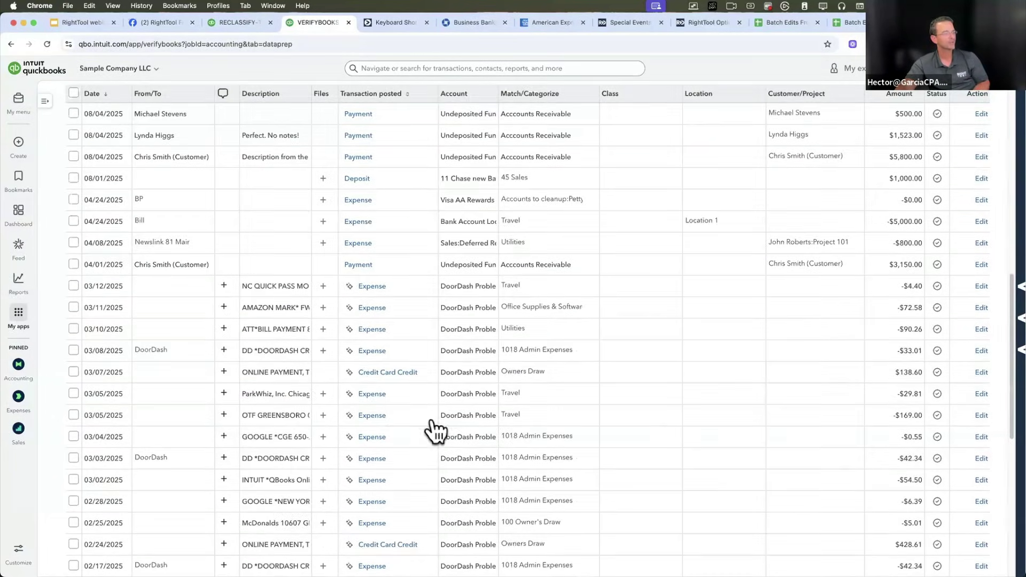
scroll(268, 421, down, 15)
scroll(291, 435, up, 20)
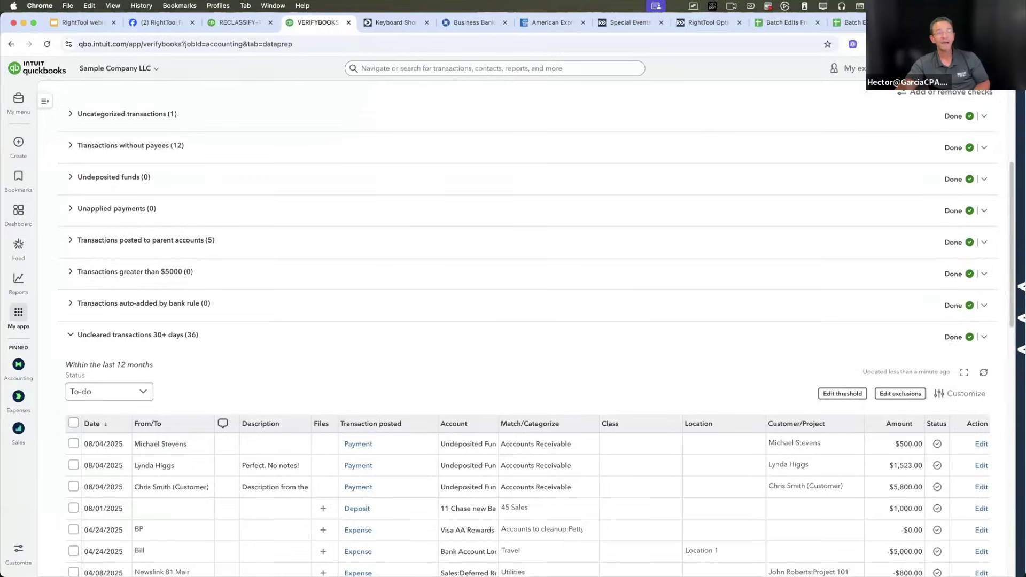